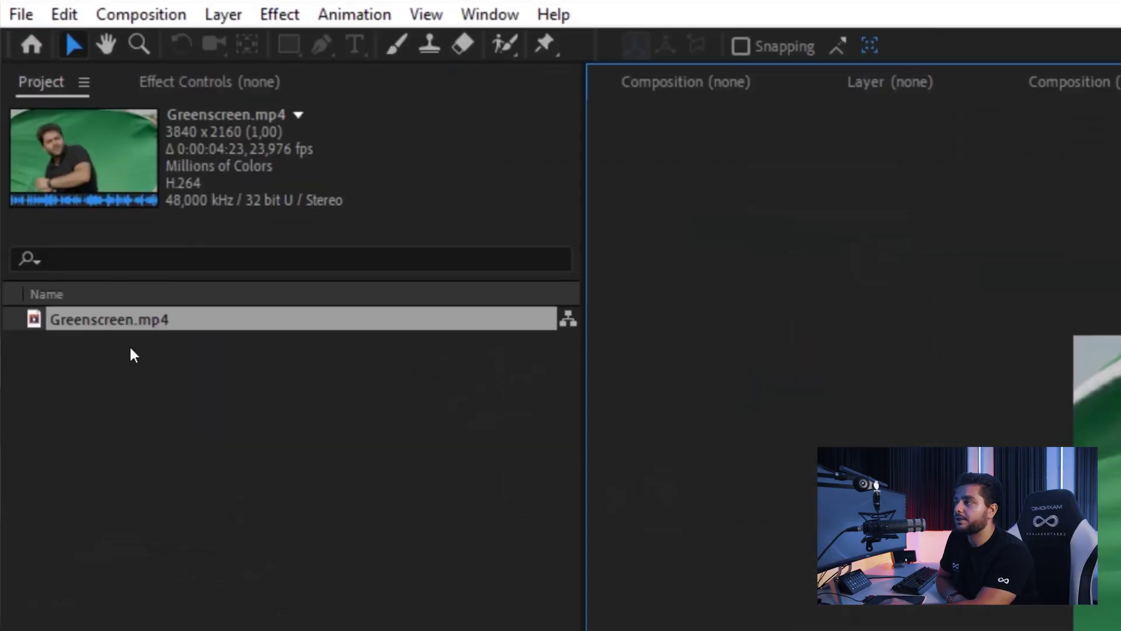
Build a Greenscreen composition from Greenscreen.mp4, fit the frame in the viewer and preview it
left_click_drag(81, 383, 83, 377)
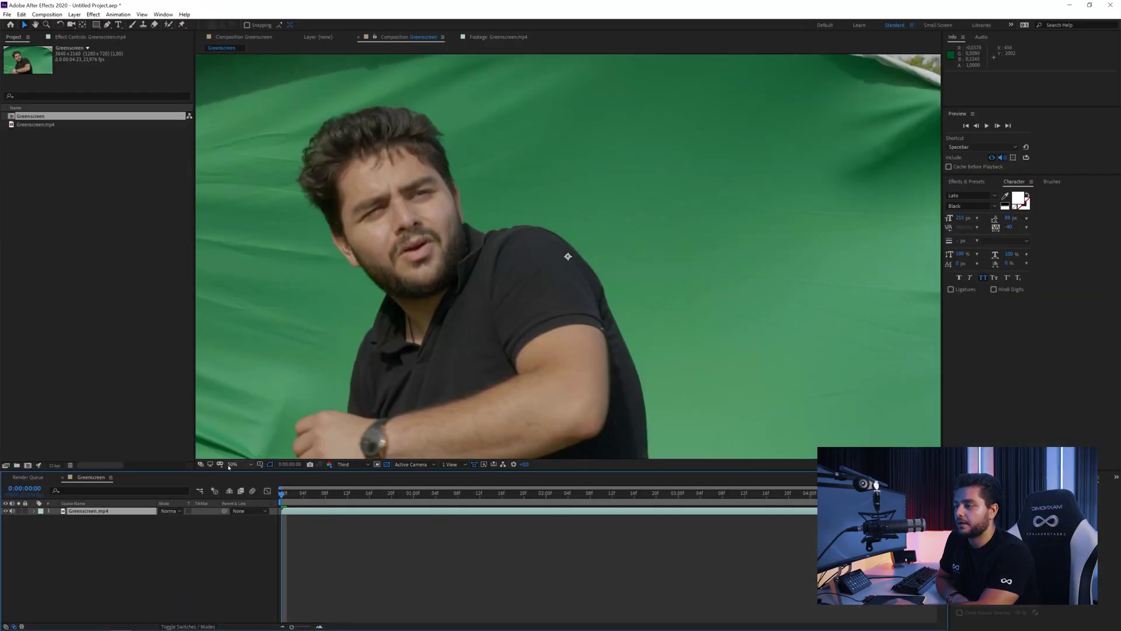
key("shift+slash")
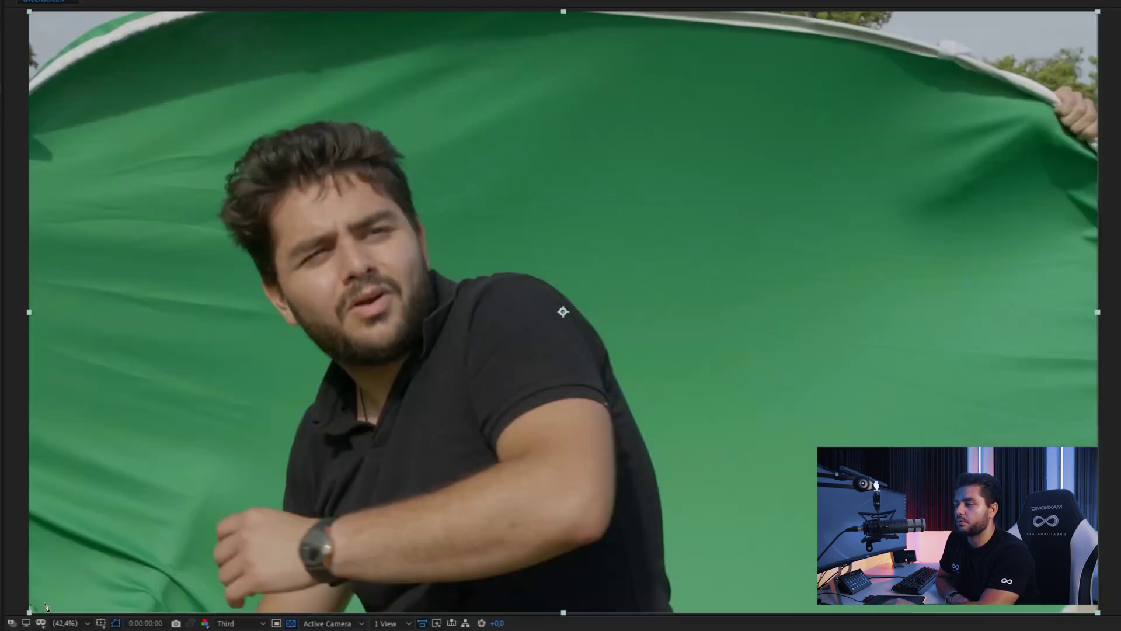
key("space")
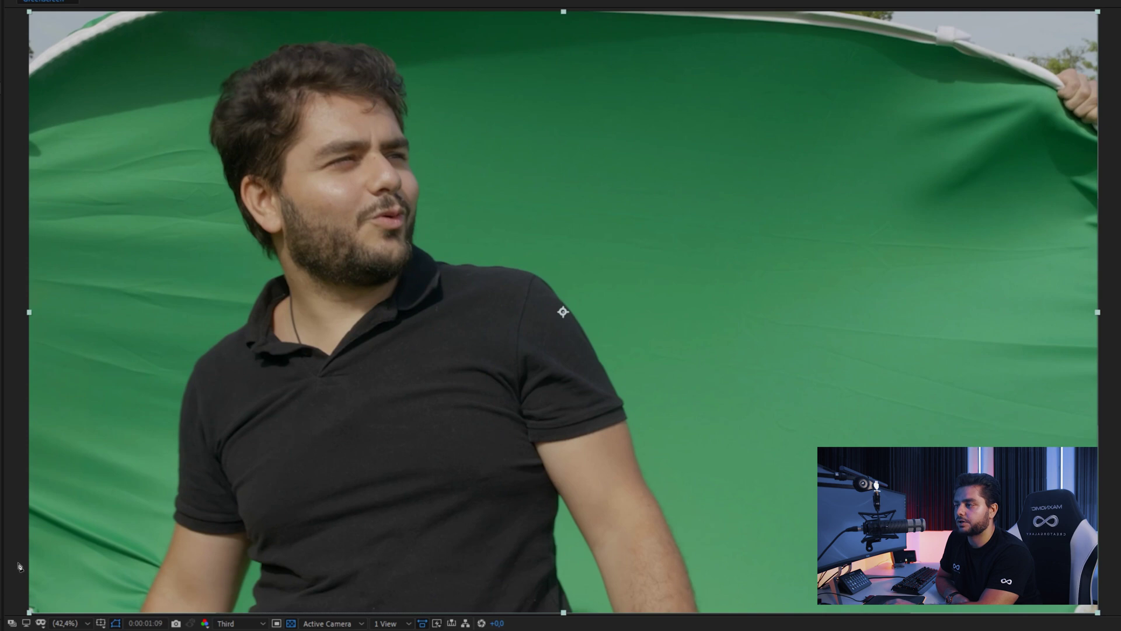
key("comma")
key("comma")
Place Pen-tool points around the subject, curving over the head, to form a closed garbage mask
left_click(207, 480)
left_click(258, 240)
left_click_drag(337, 152, 356, 140)
left_click_drag(489, 138, 556, 156)
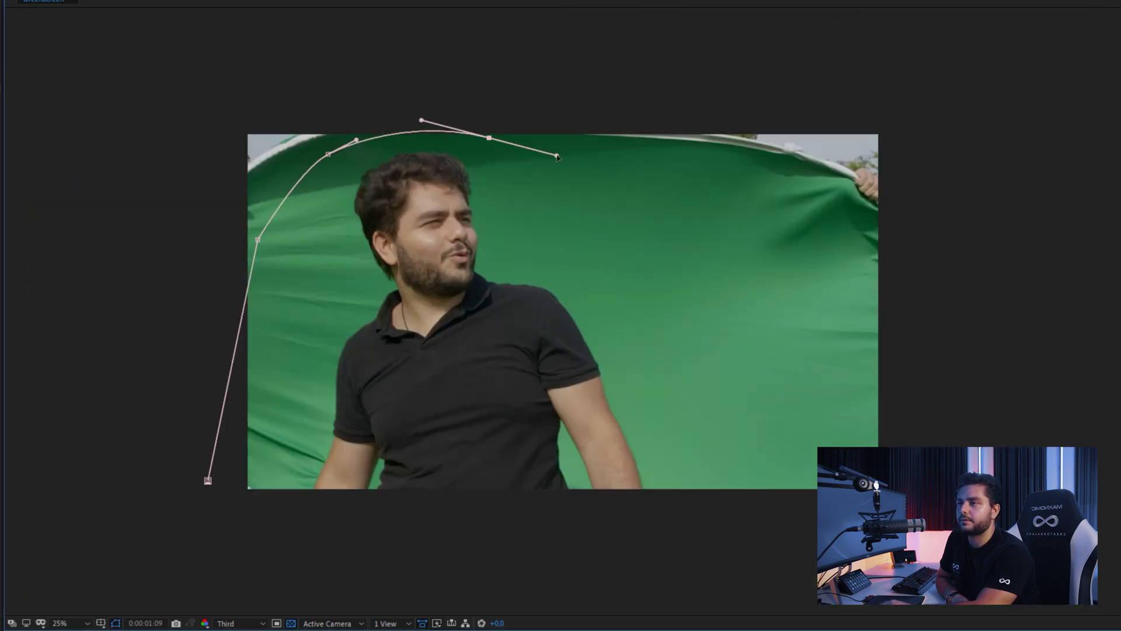
left_click(739, 287)
left_click(753, 504)
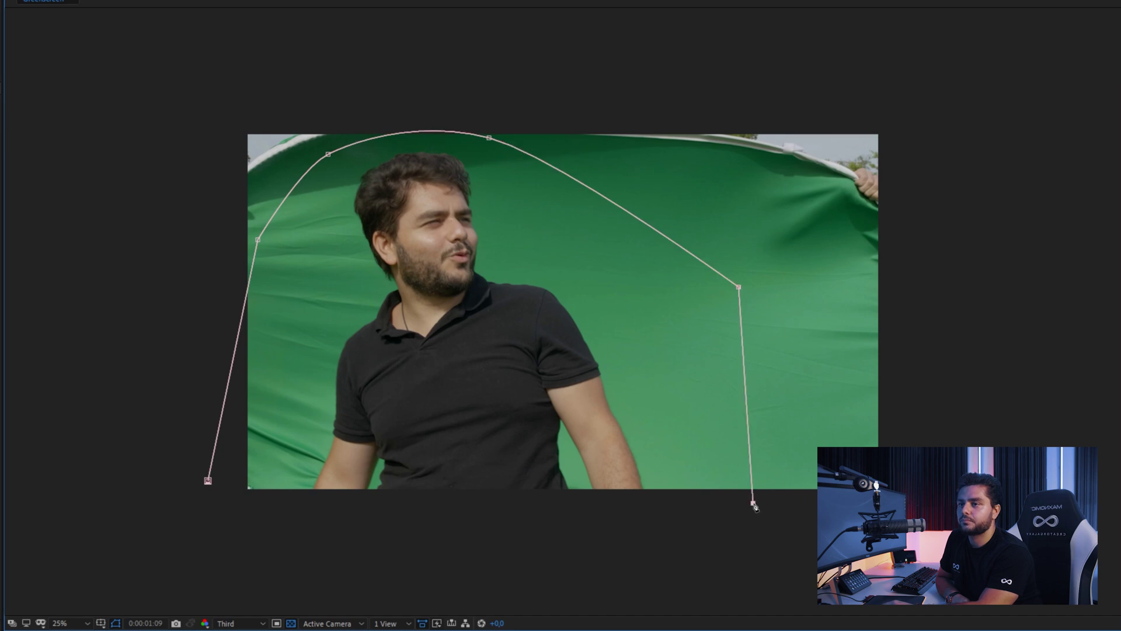
left_click(201, 523)
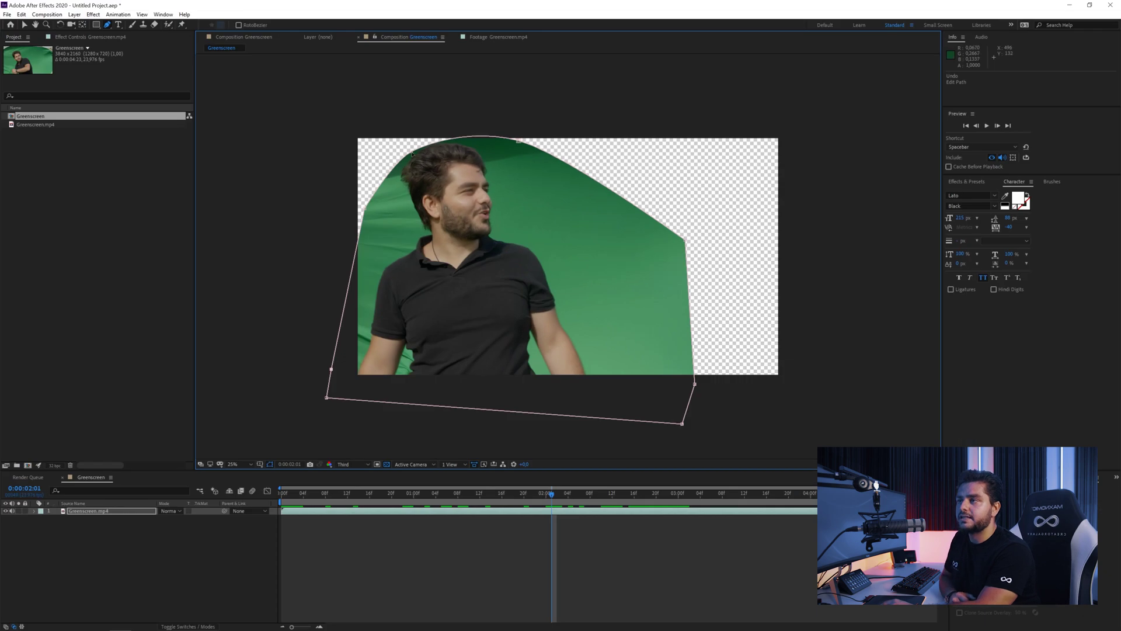
Reshape the mask's top curve above the head, check it across frames, and scale Greenscreen.mp4 to 103%
left_click_drag(329, 155, 323, 142)
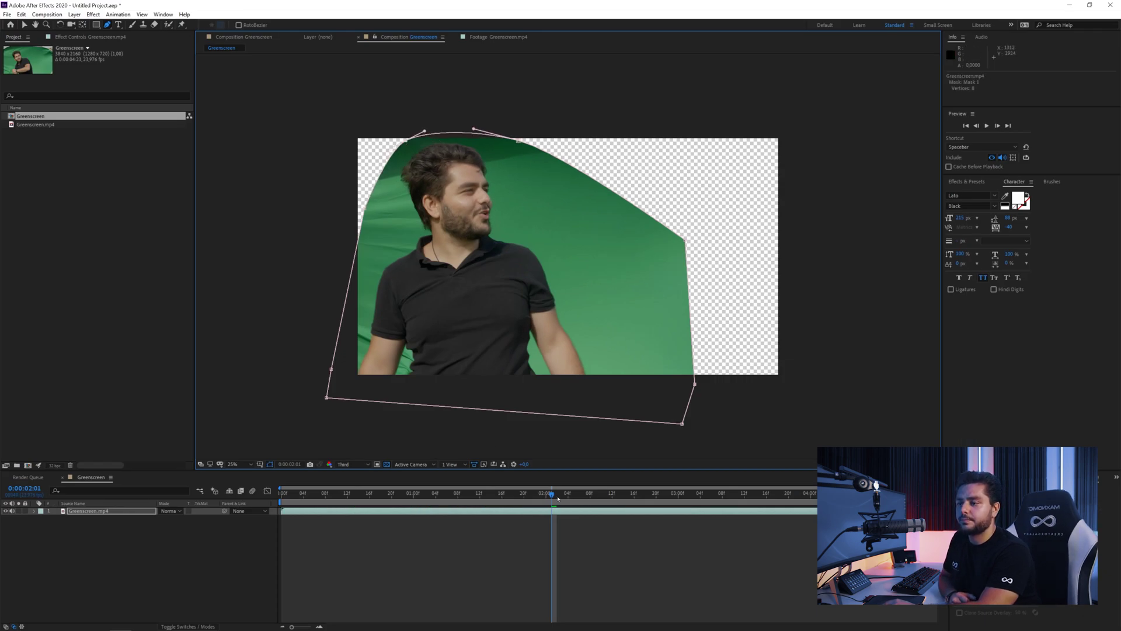
key("space")
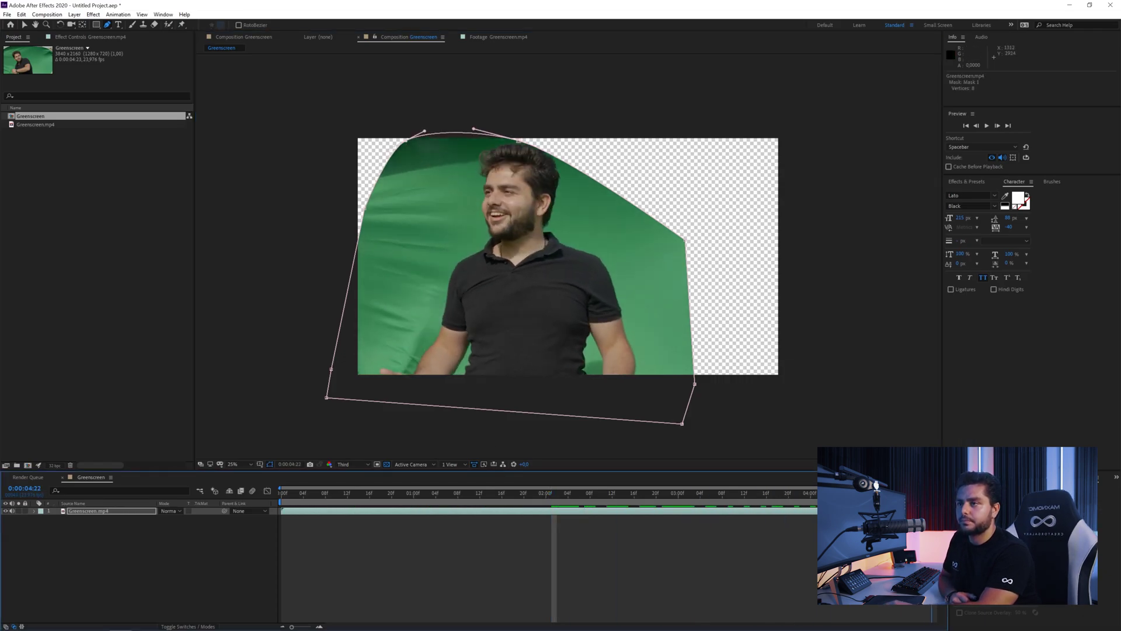
left_click_drag(519, 141, 533, 135)
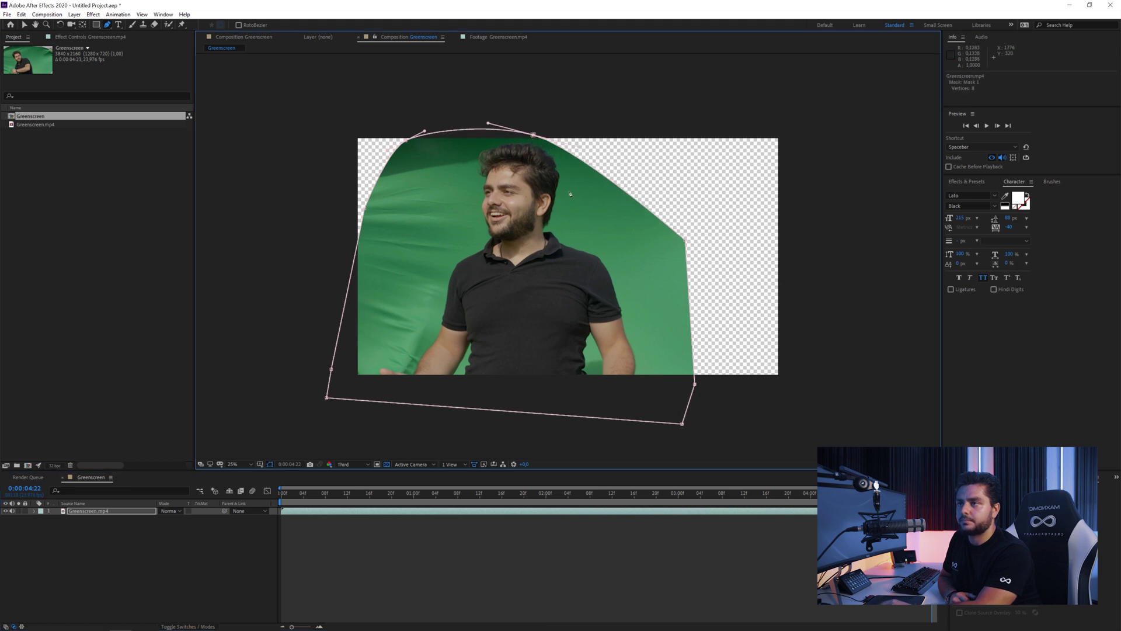
left_click_drag(730, 496, 381, 505)
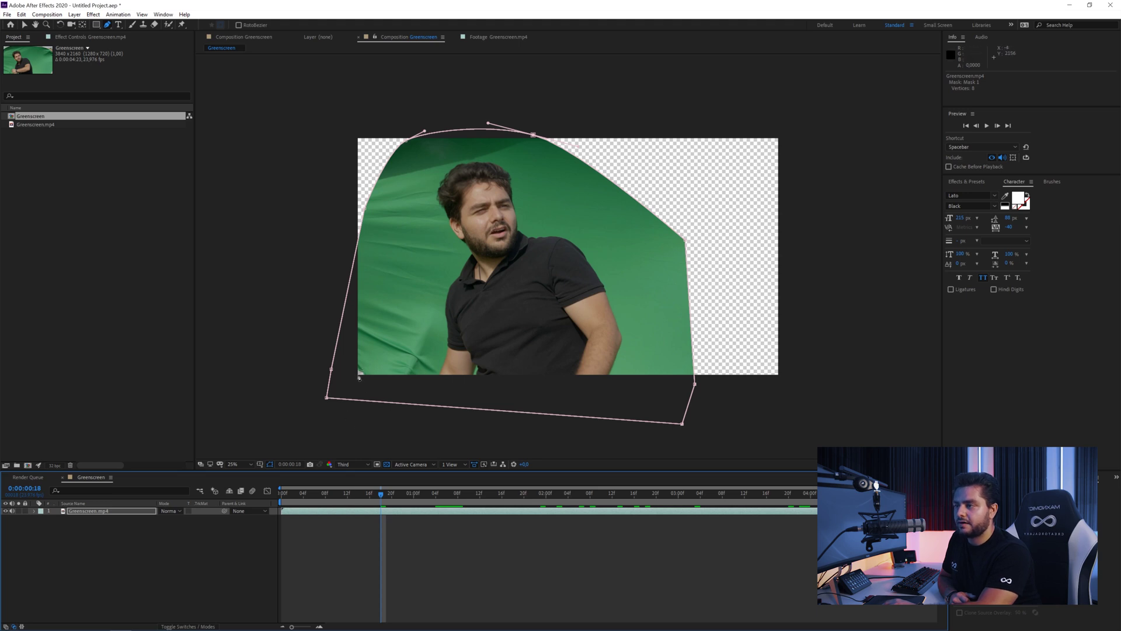
left_click_drag(384, 504, 490, 500)
left_click(111, 511)
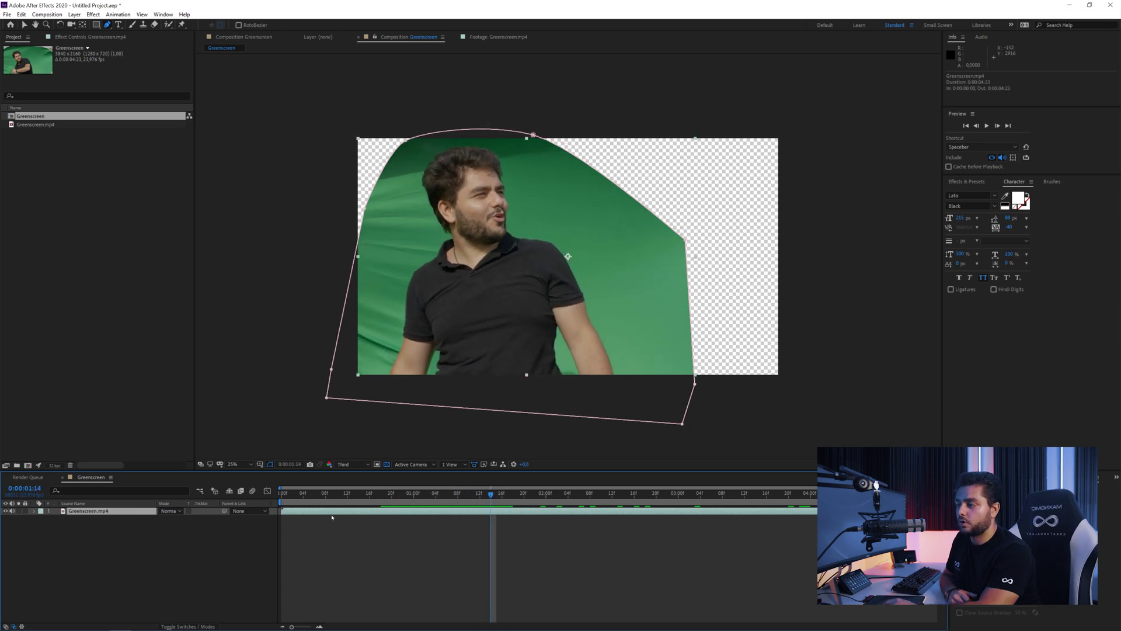
left_click_drag(184, 519, 186, 519)
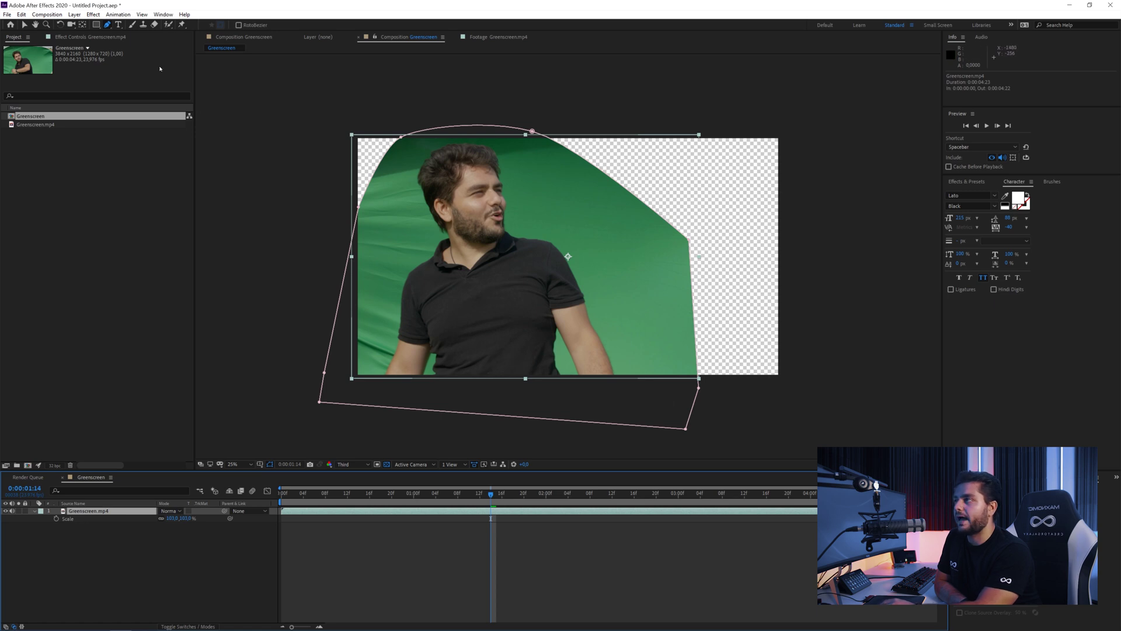
Apply Keylight (1.2) from Effect > Keying to the Greenscreen.mp4 layer
left_click(94, 37)
left_click(93, 14)
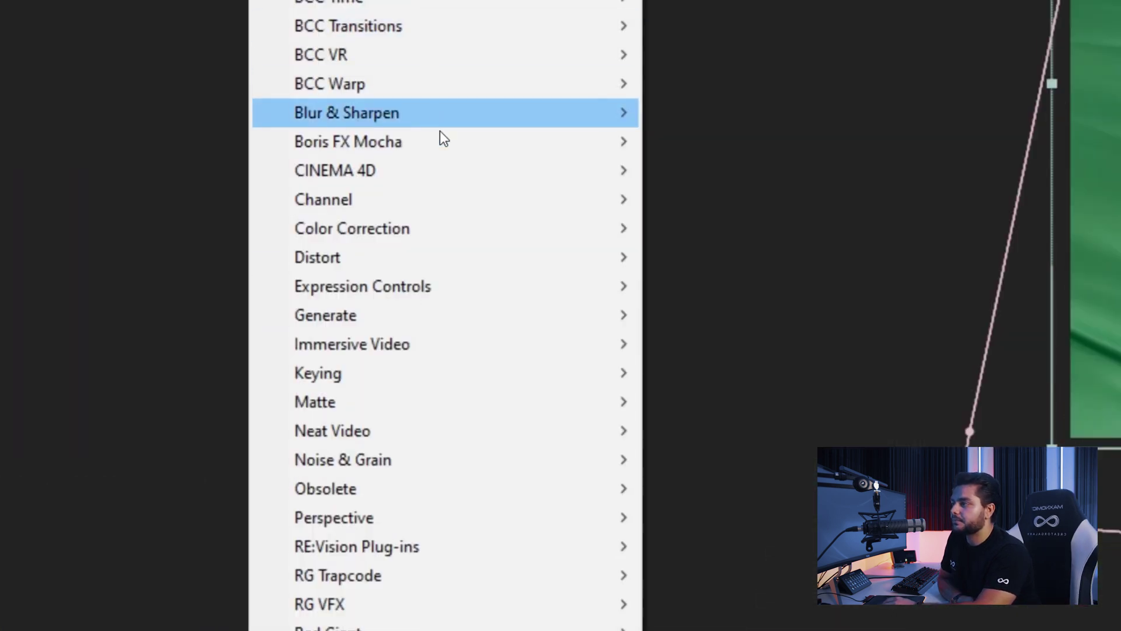
mouse_move(408, 373)
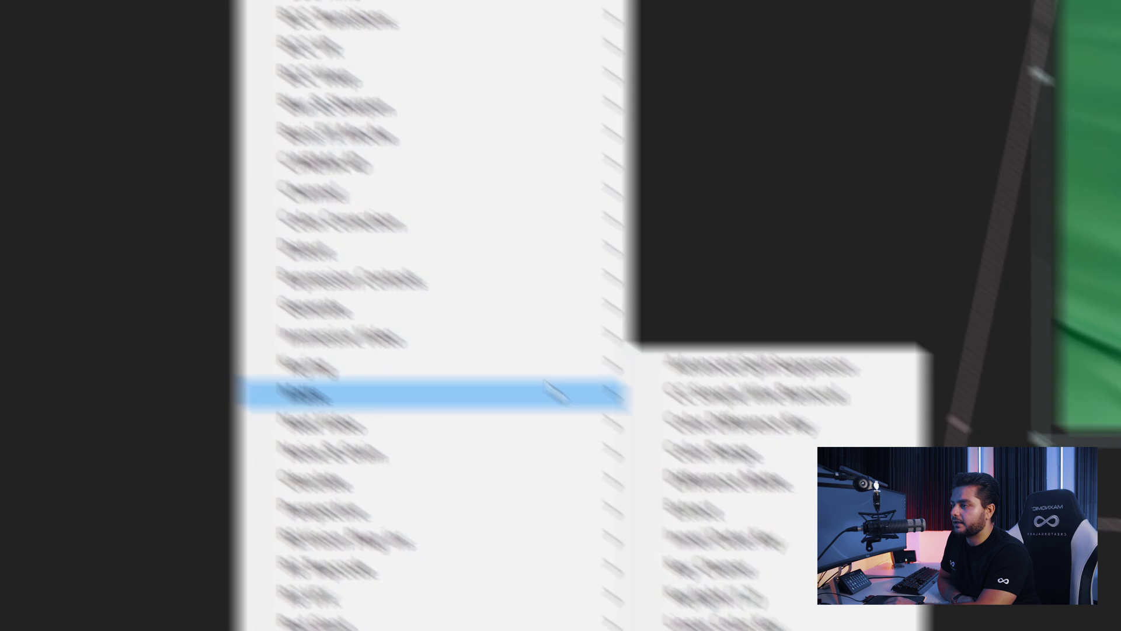
left_click(604, 461)
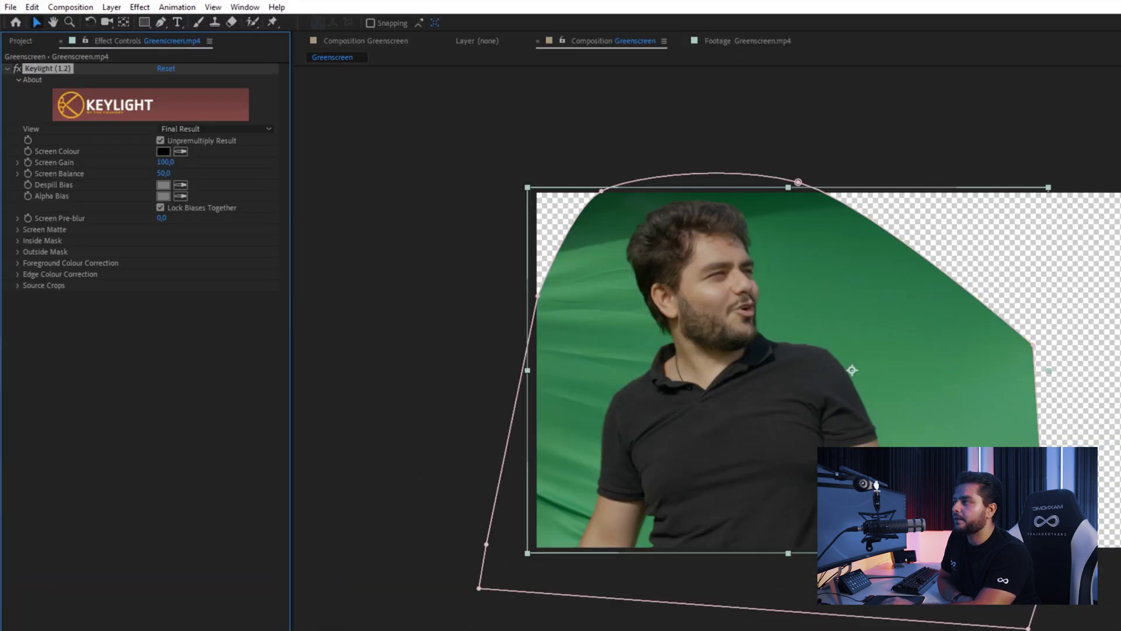
Sample the green backdrop as the Screen Colour and switch the View to Screen Matte
left_click(180, 151)
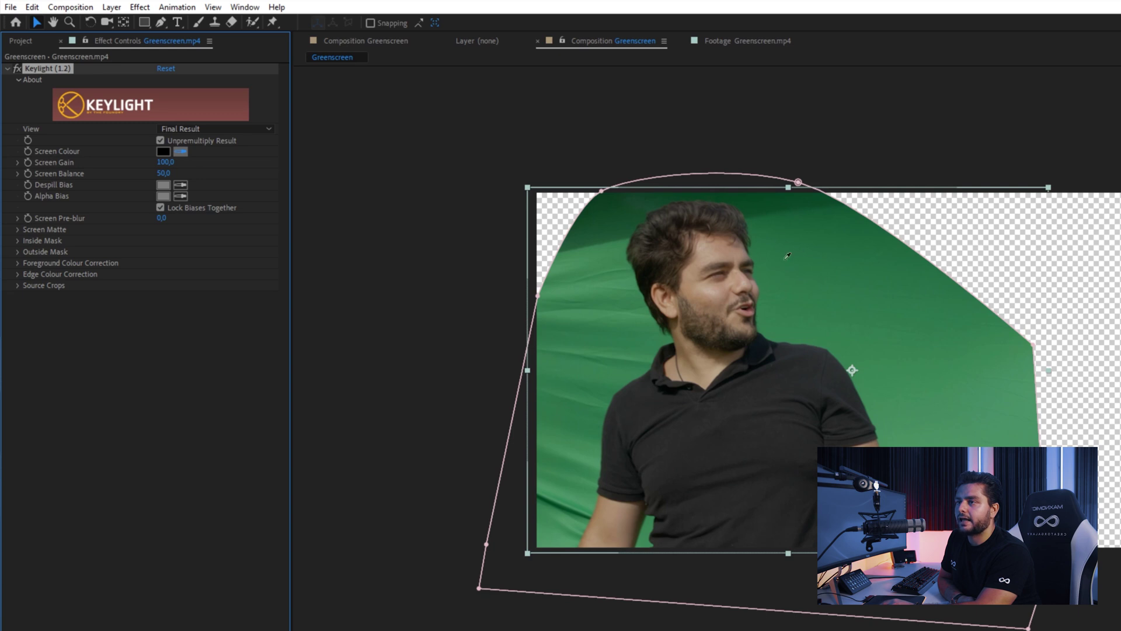
left_click(804, 279)
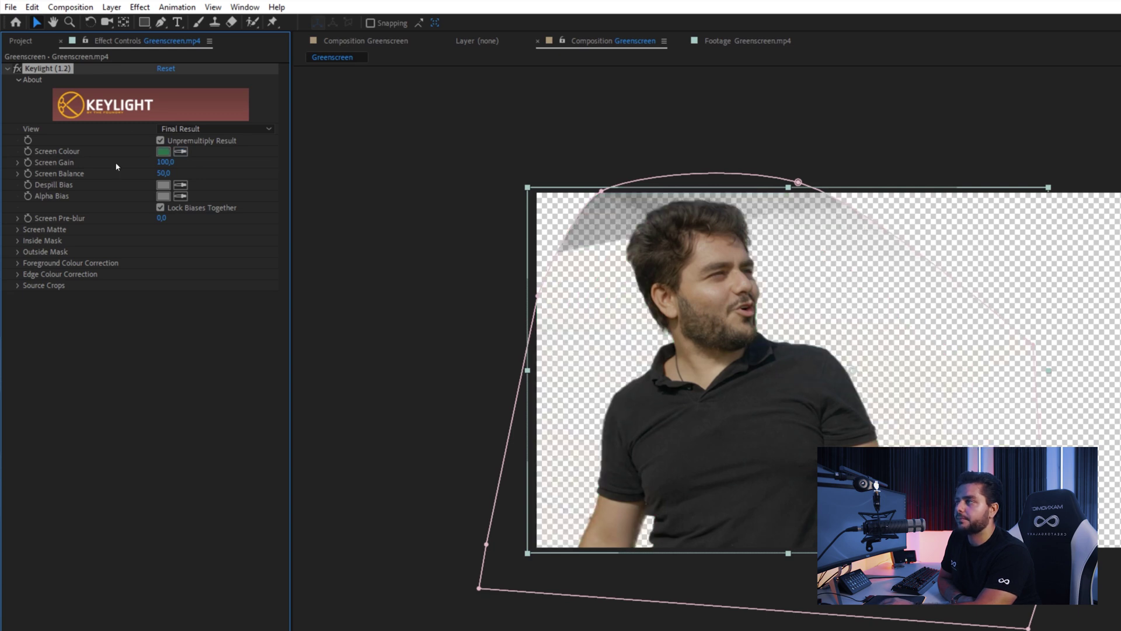
left_click(187, 128)
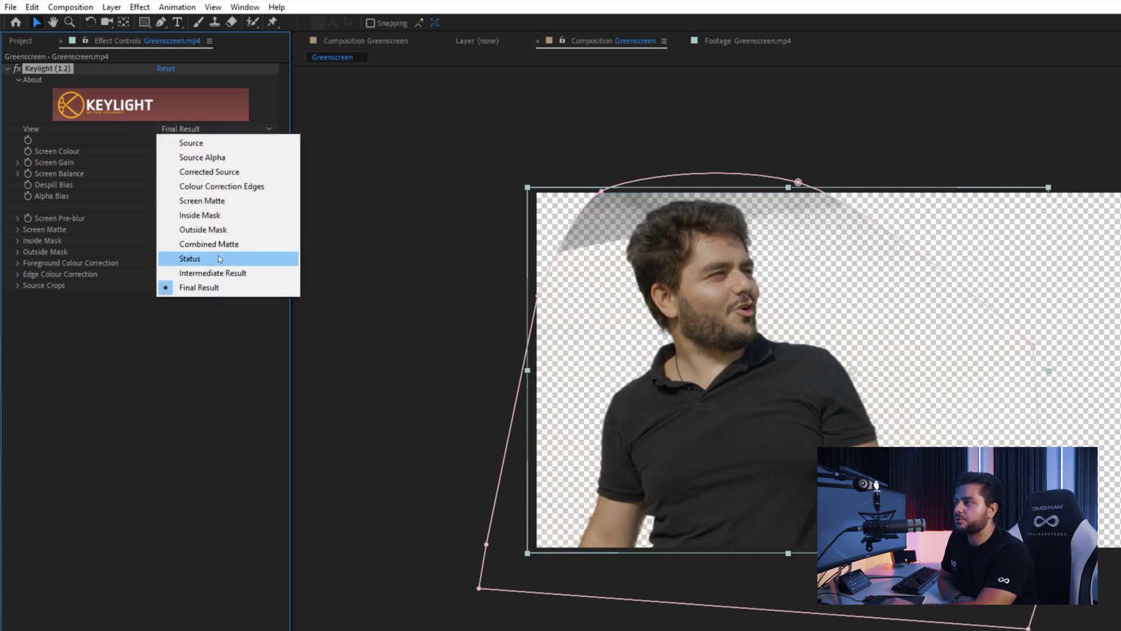
left_click(222, 203)
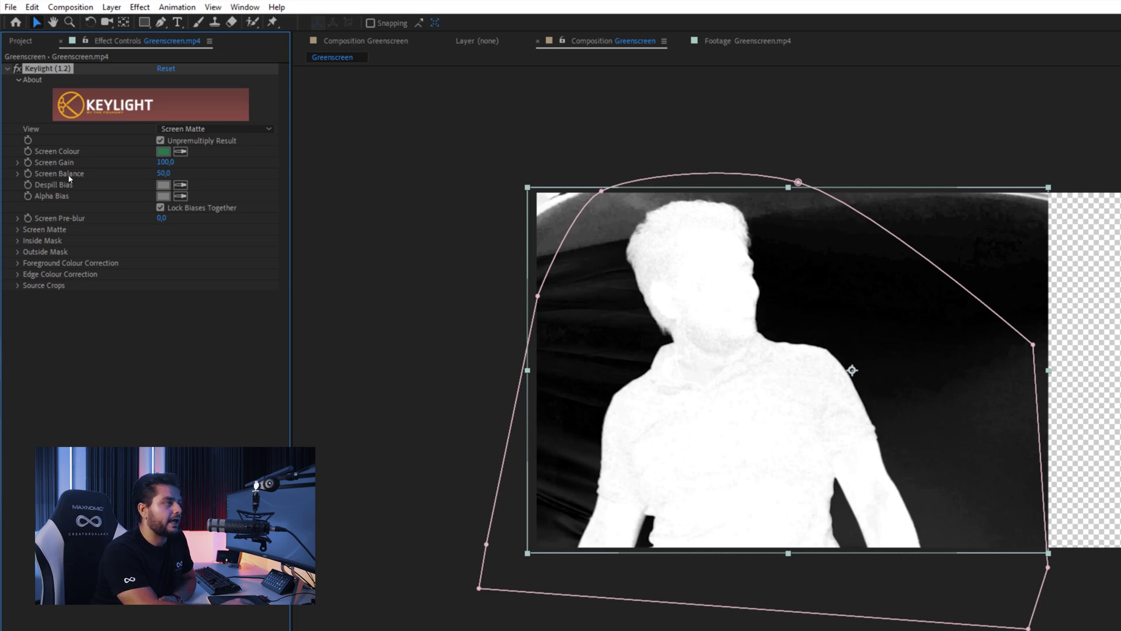
Set Keylight Clip Black to 47 and Clip White to 87, then view the Intermediate Result
left_click(17, 230)
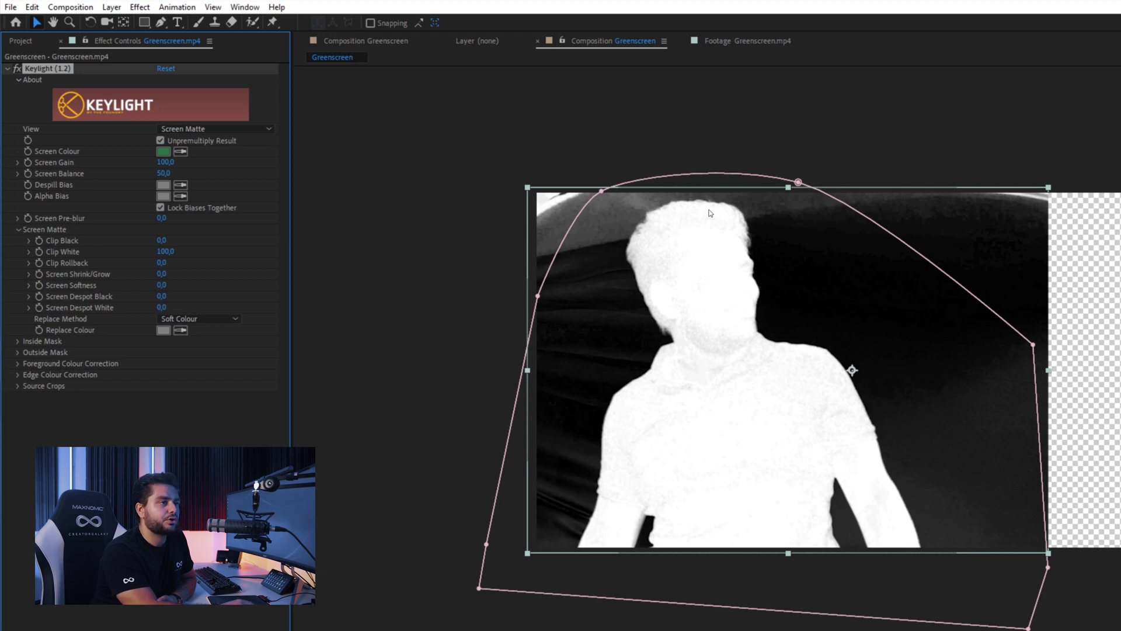
left_click_drag(161, 240, 192, 242)
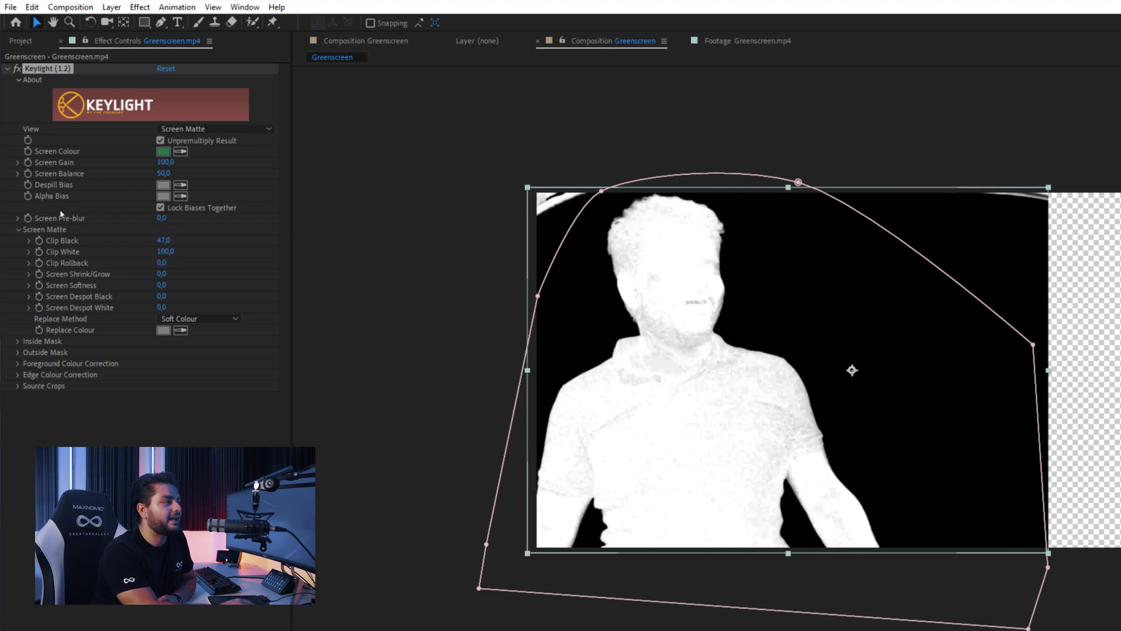
left_click_drag(169, 252, 159, 251)
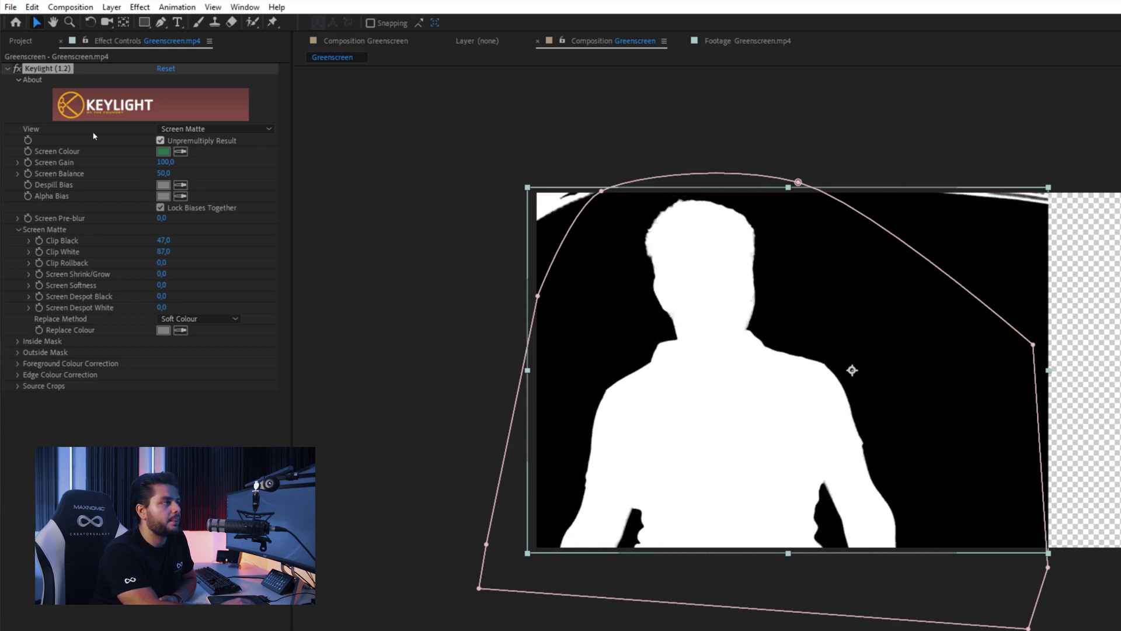
left_click(204, 132)
left_click(233, 275)
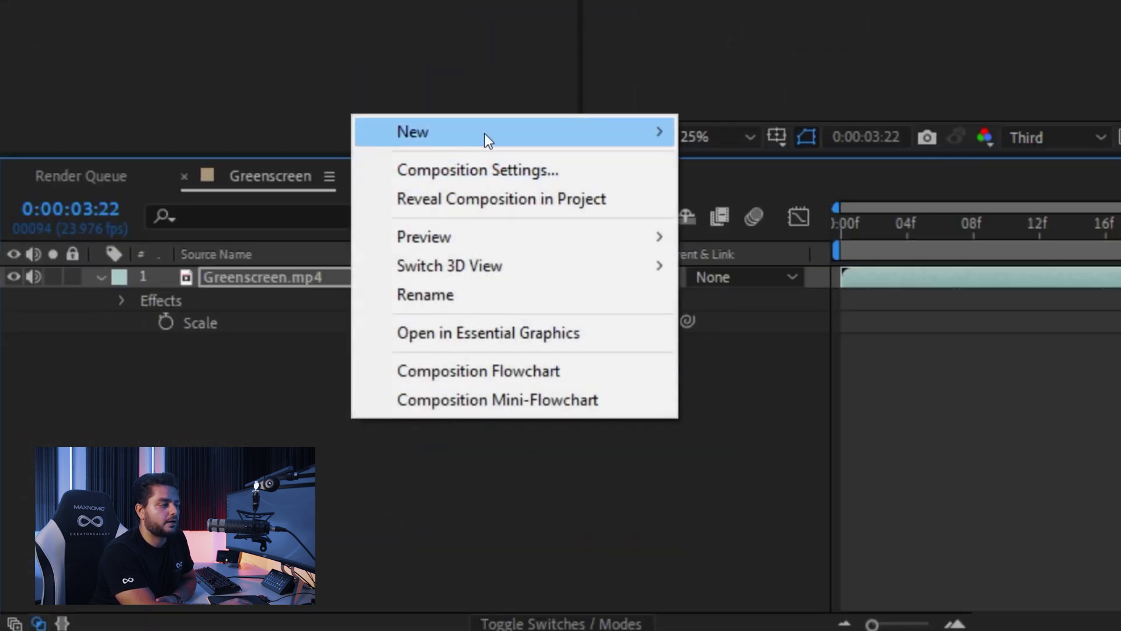
Add a magenta solid layer and move it beneath the green-screen footage
mouse_move(488, 139)
left_click(753, 205)
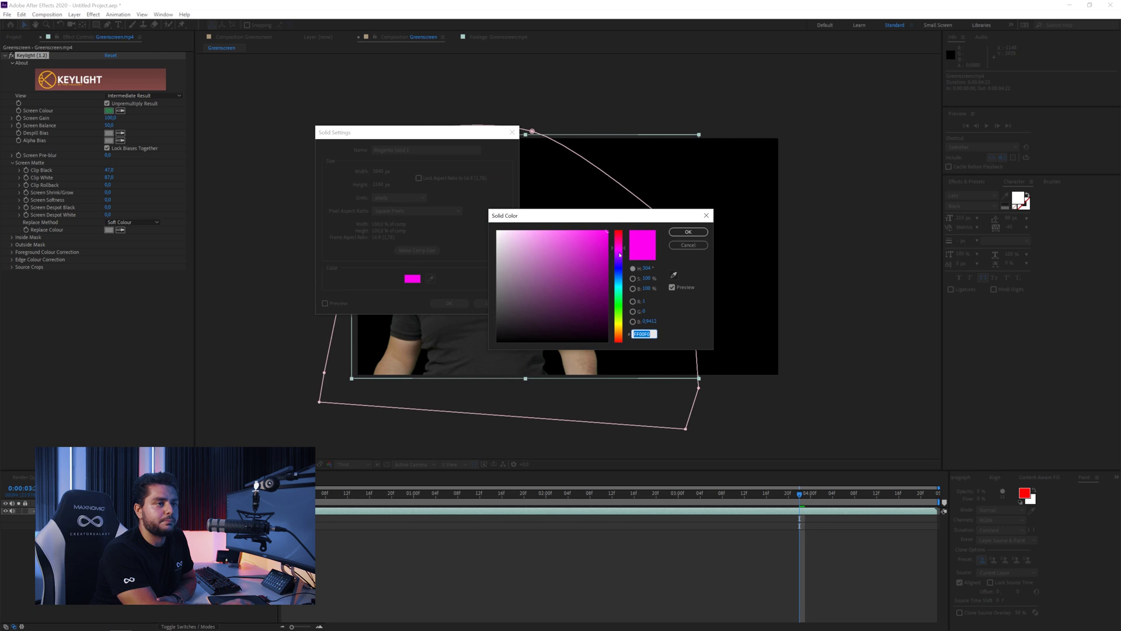
left_click(688, 232)
left_click(449, 303)
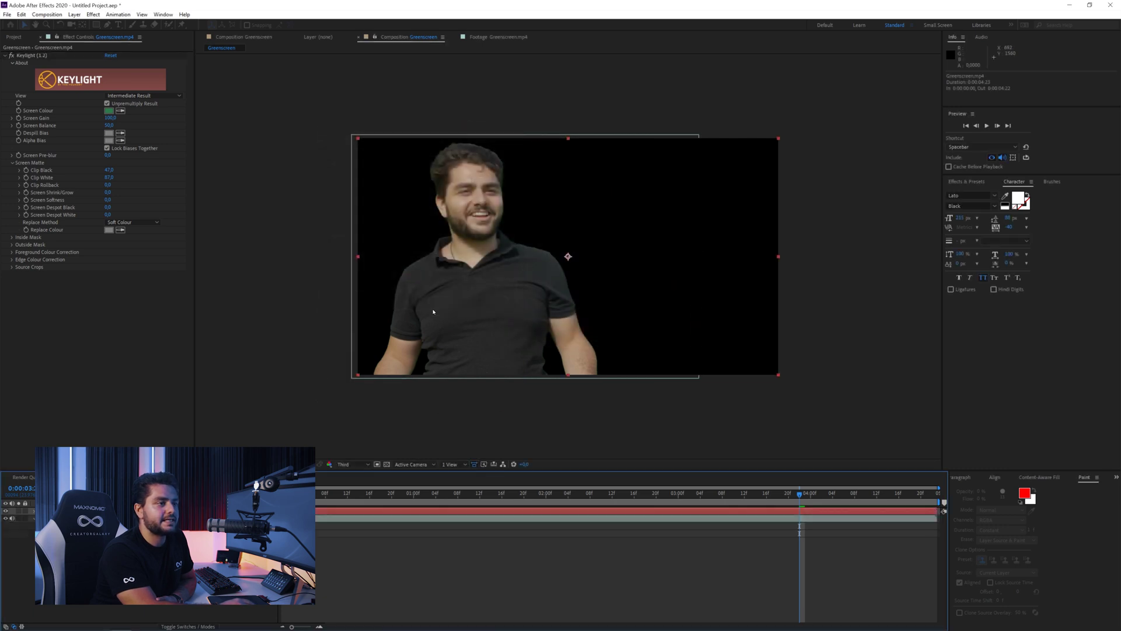
key("ctrl+shift+bracketleft")
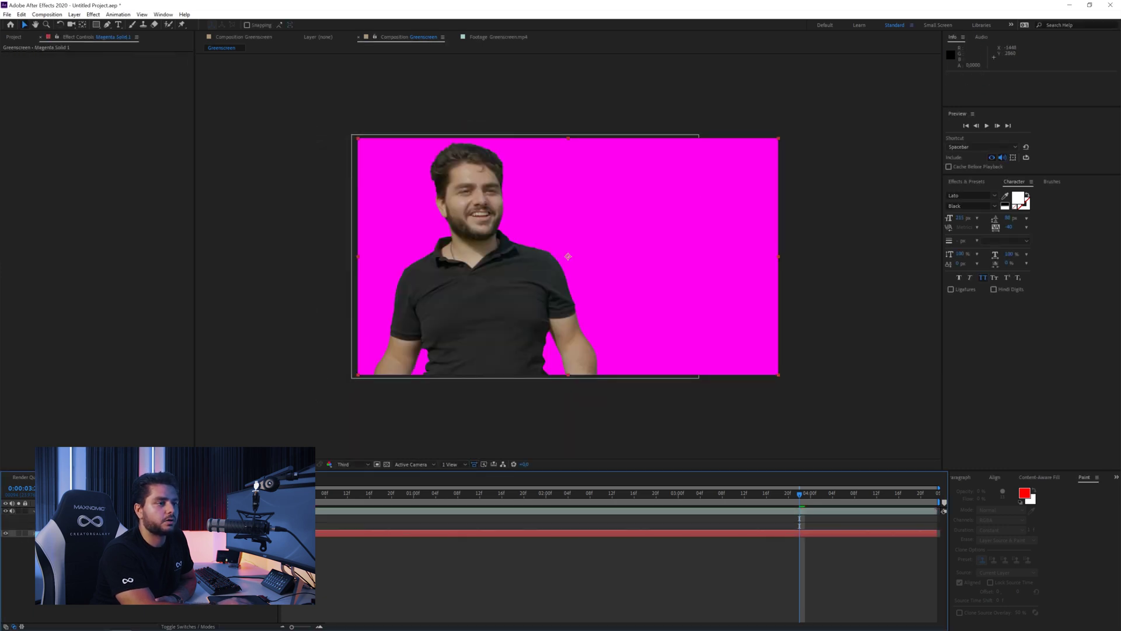
Preview the key over magenta, then delete the solid and reselect Greenscreen.mp4
key("space")
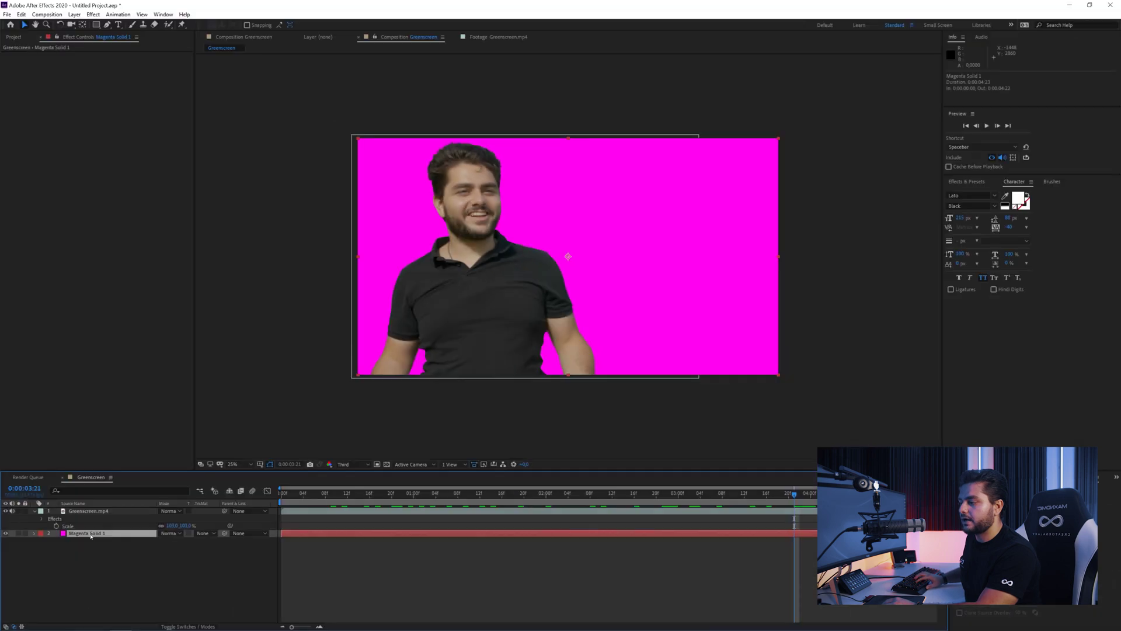
key("Delete")
left_click(88, 511)
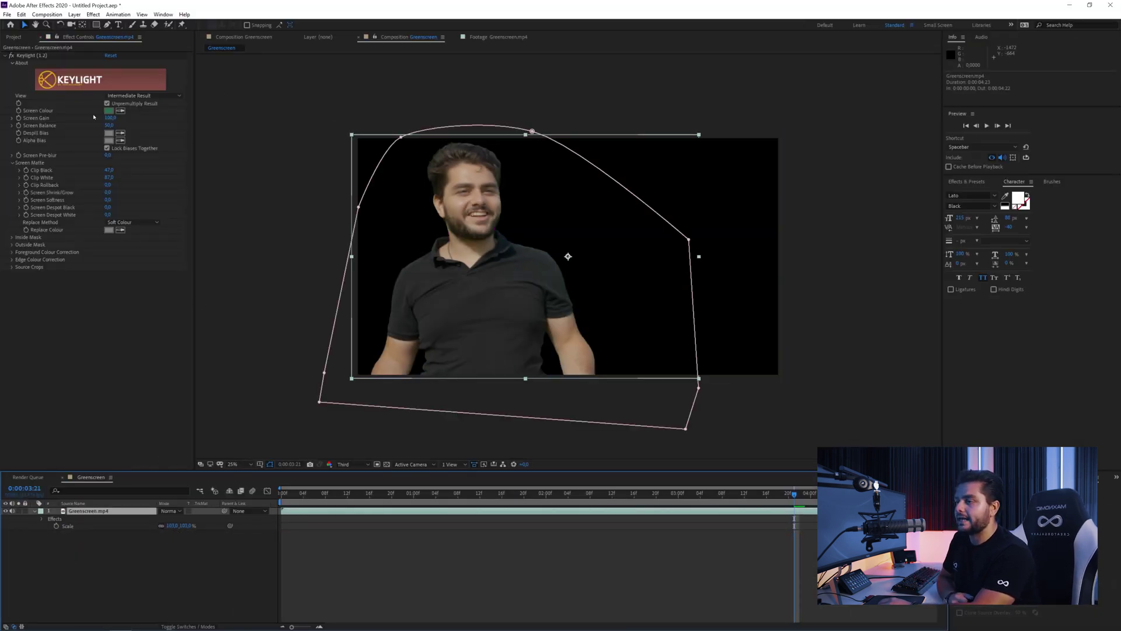
Find 'adva' in Effects & Presets and apply Advanced Spill Suppressor to the footage
left_click(966, 182)
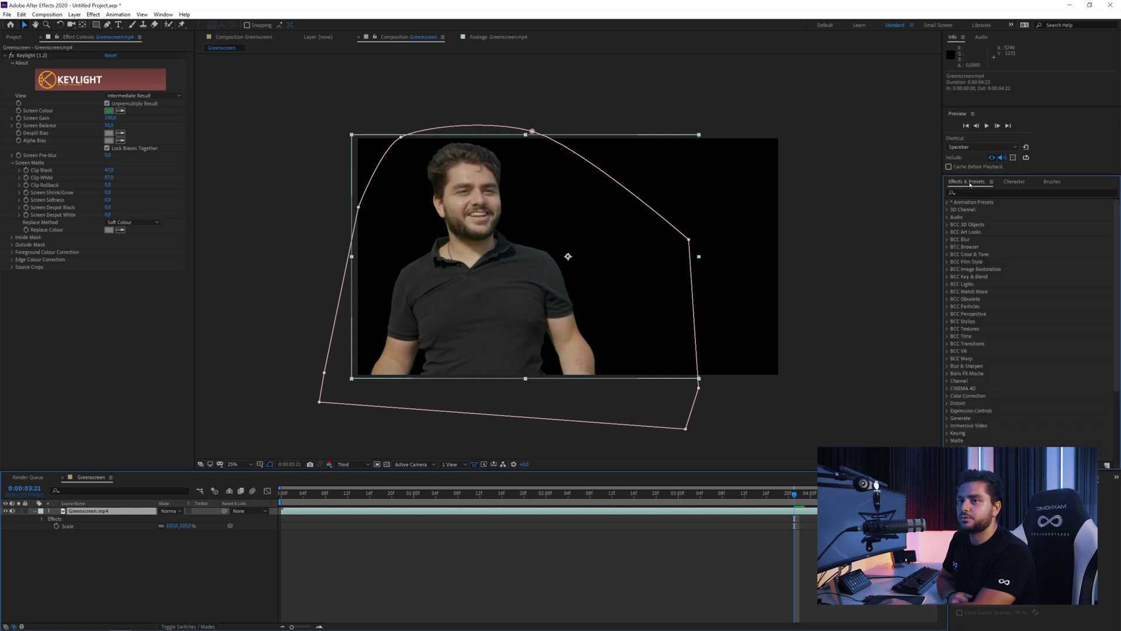
left_click(972, 191)
type("adva")
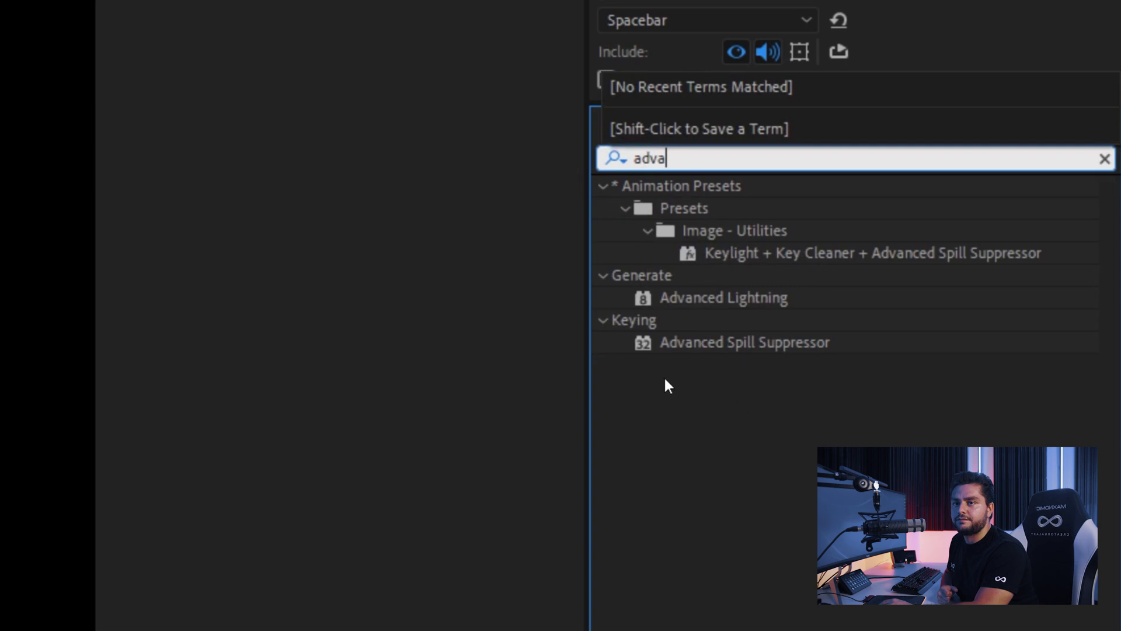
double_click(732, 341)
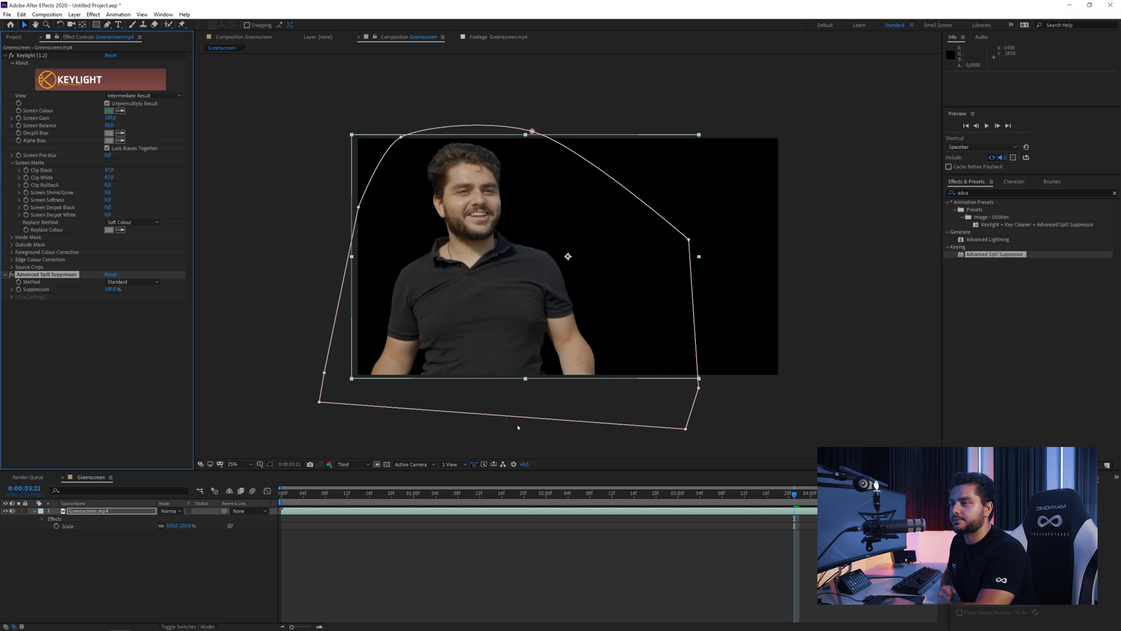
Set Keylight Screen Softness to 1 and keep Screen Shrink/Grow at 0
key(".")
key(".")
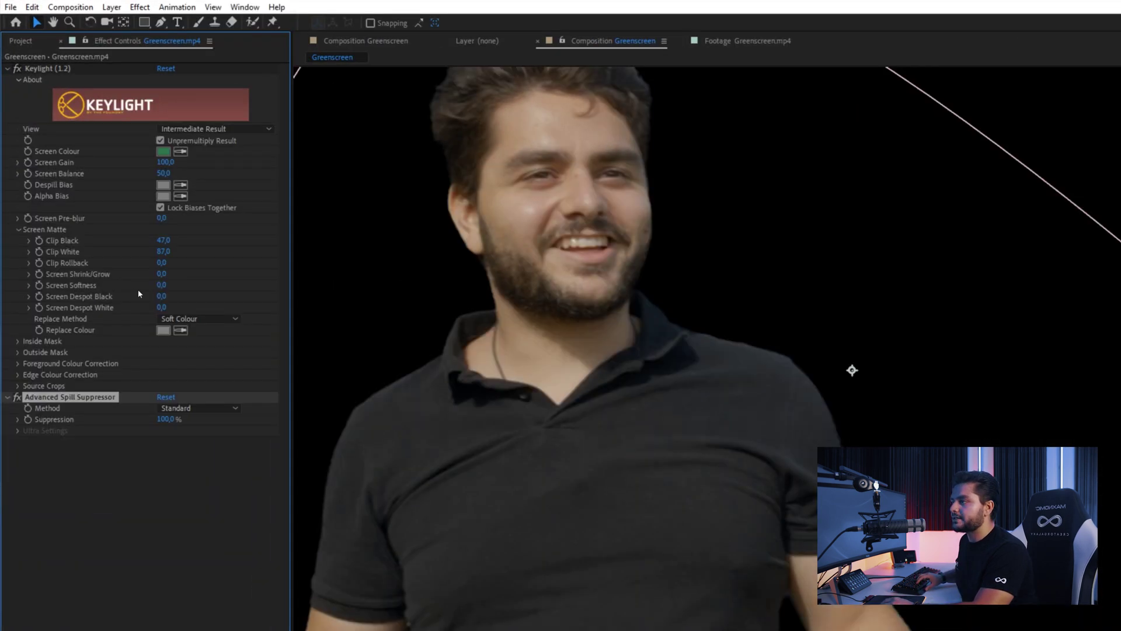
type("1")
key("Return")
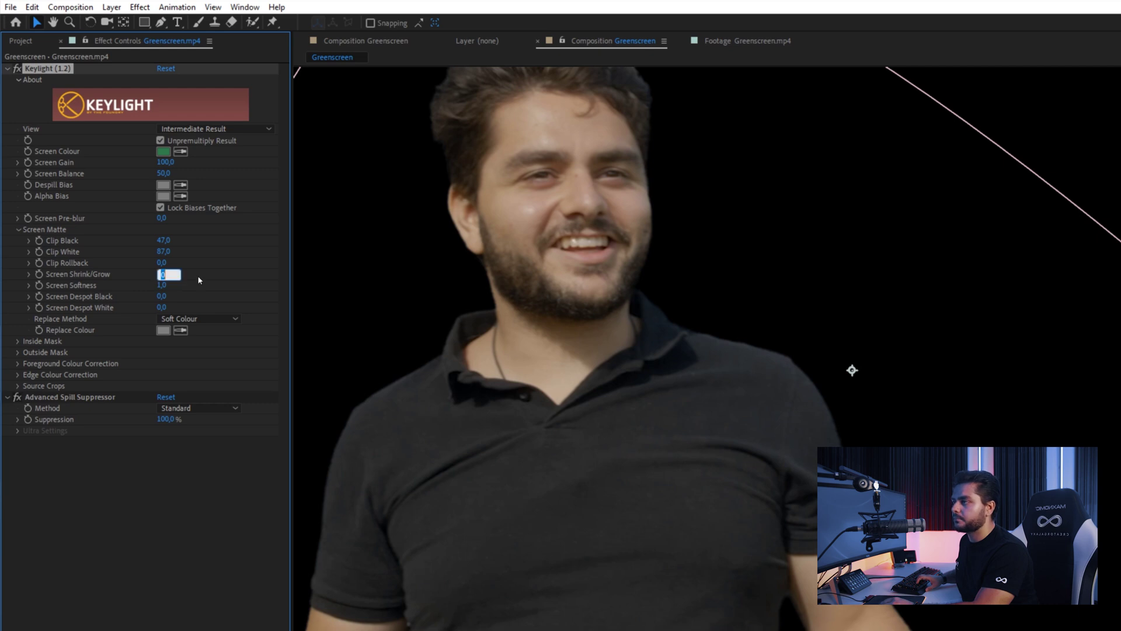
key("Return")
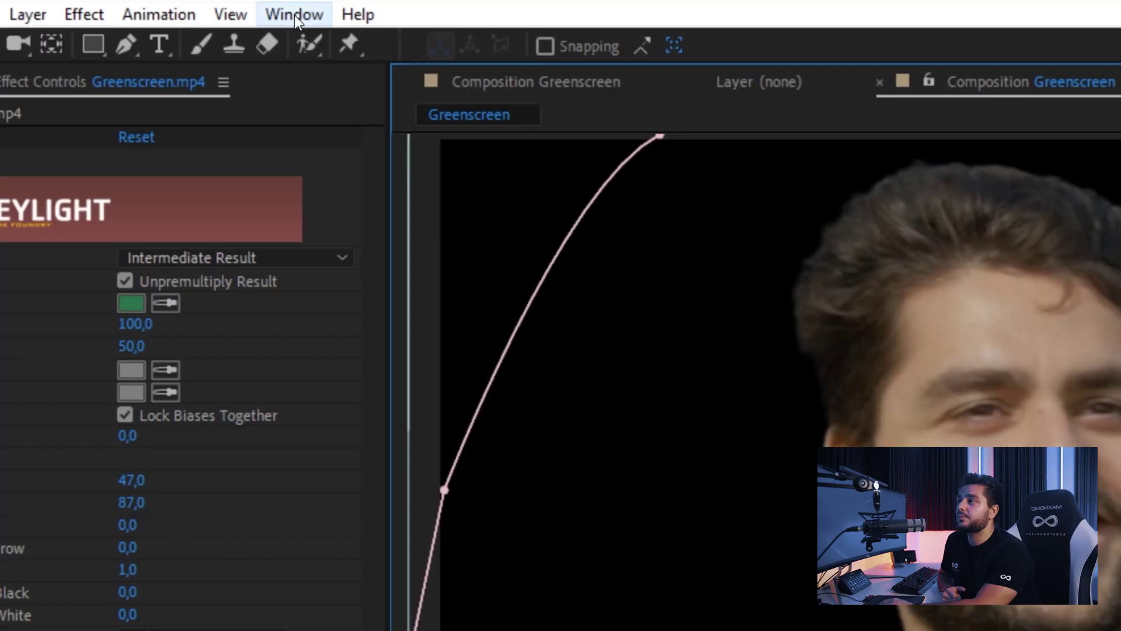
Add the Adobe Stock tropical beach clip from Libraries and layer it beneath Greenscreen.mp4
left_click(294, 16)
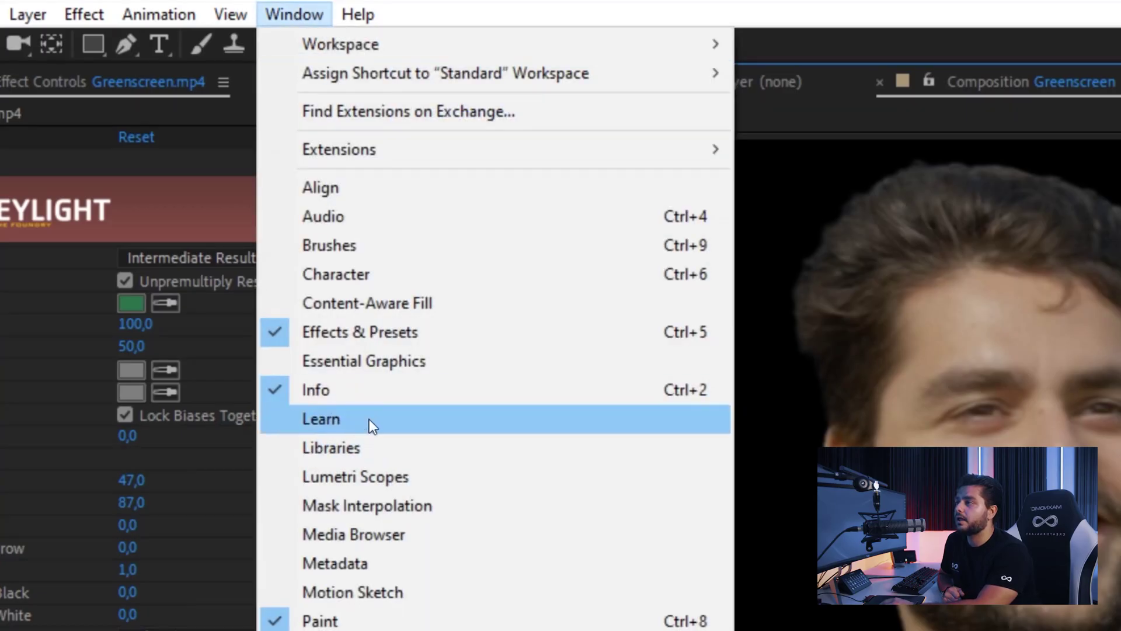
left_click(400, 450)
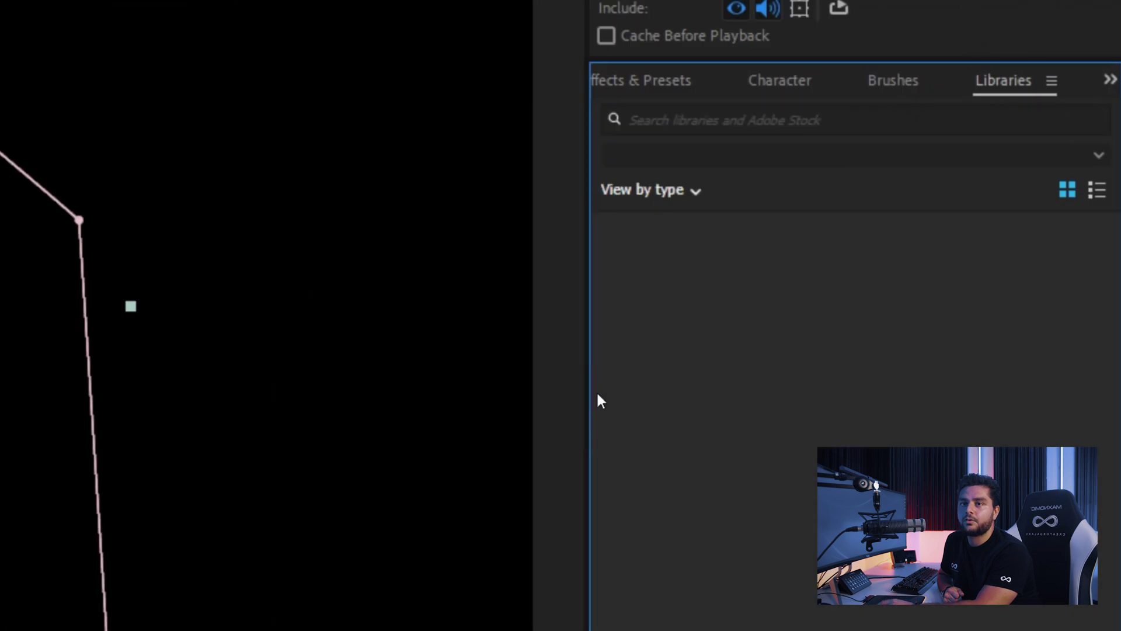
left_click(765, 119)
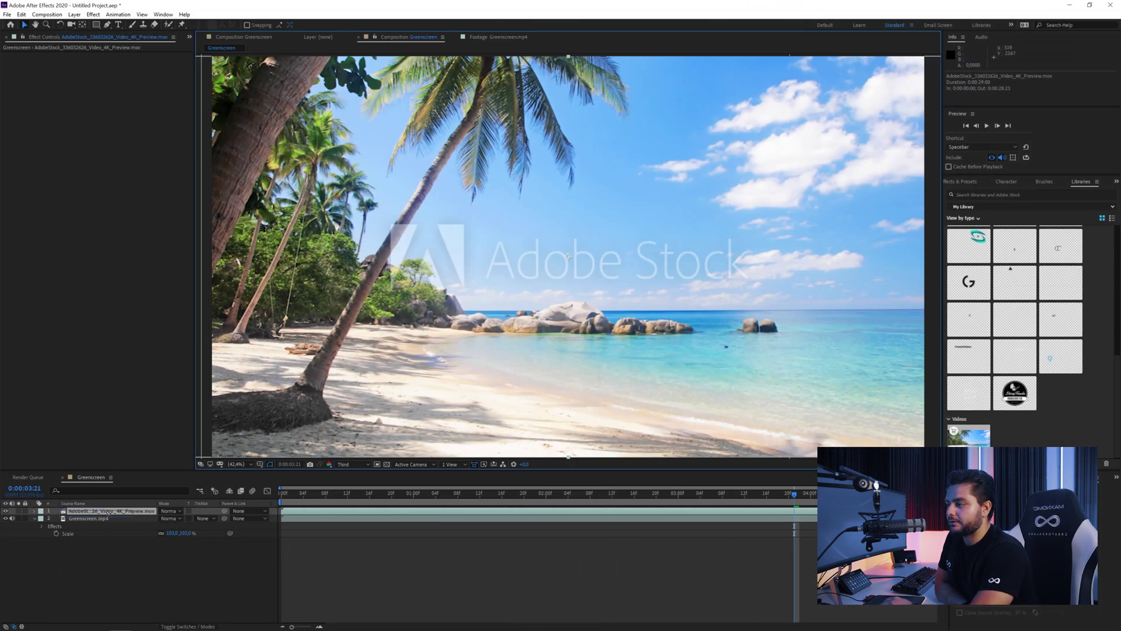
left_click_drag(111, 510, 108, 541)
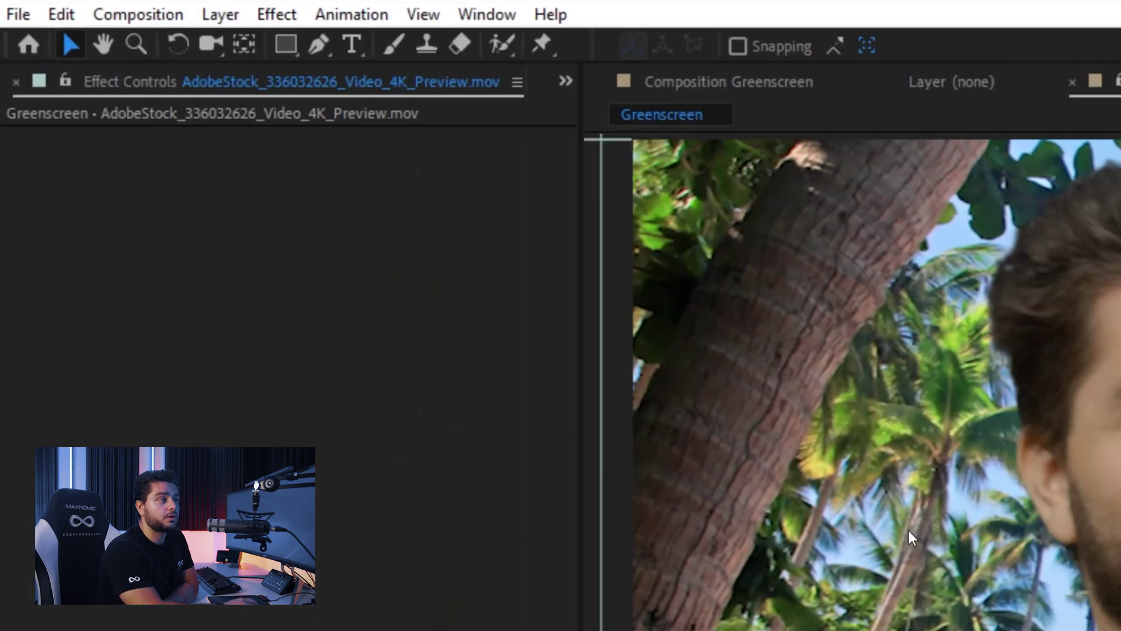
Add Curves to the beach clip and bend the midtones upward to brighten it
left_click(93, 14)
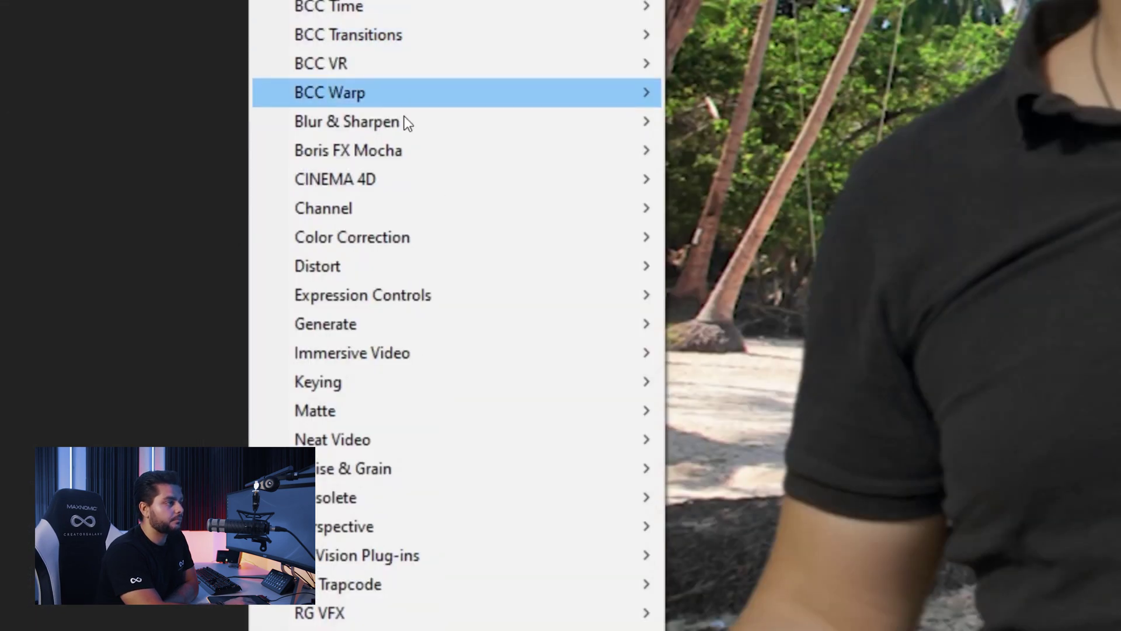
mouse_move(410, 239)
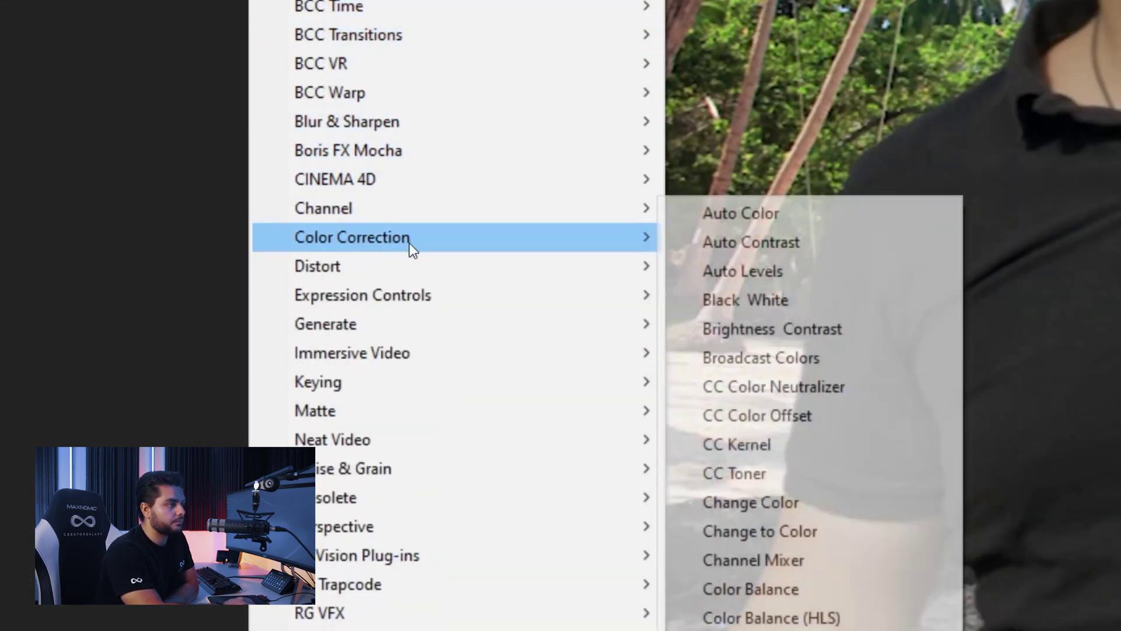
left_click(764, 288)
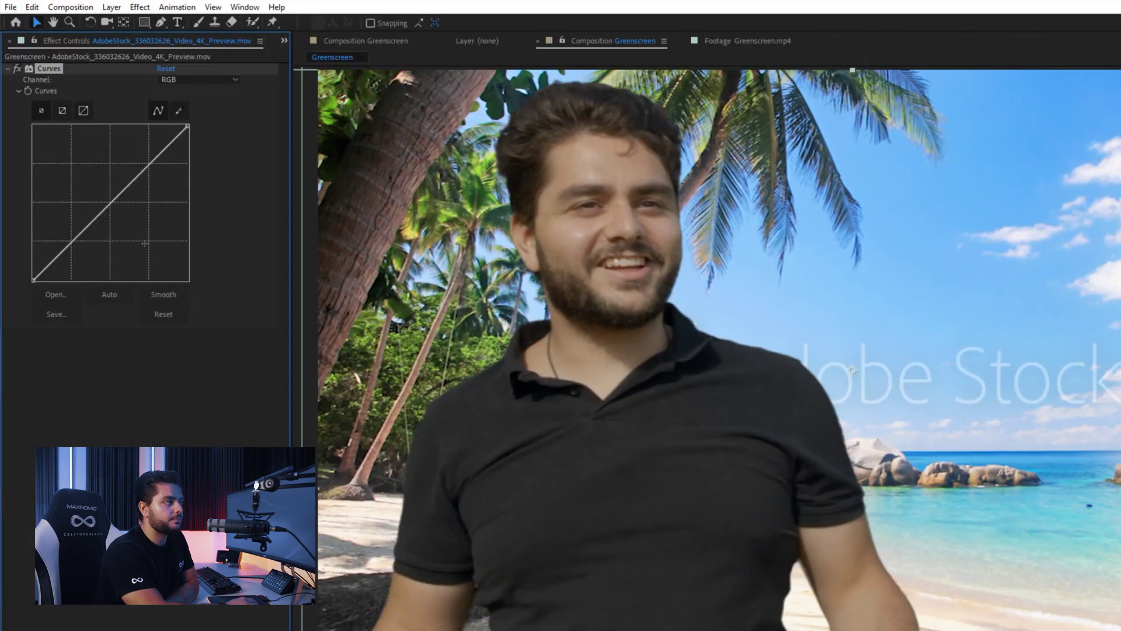
left_click_drag(106, 208, 98, 202)
Add Camera Lens Blur to the beach clip with a blur radius of 5
left_click(139, 7)
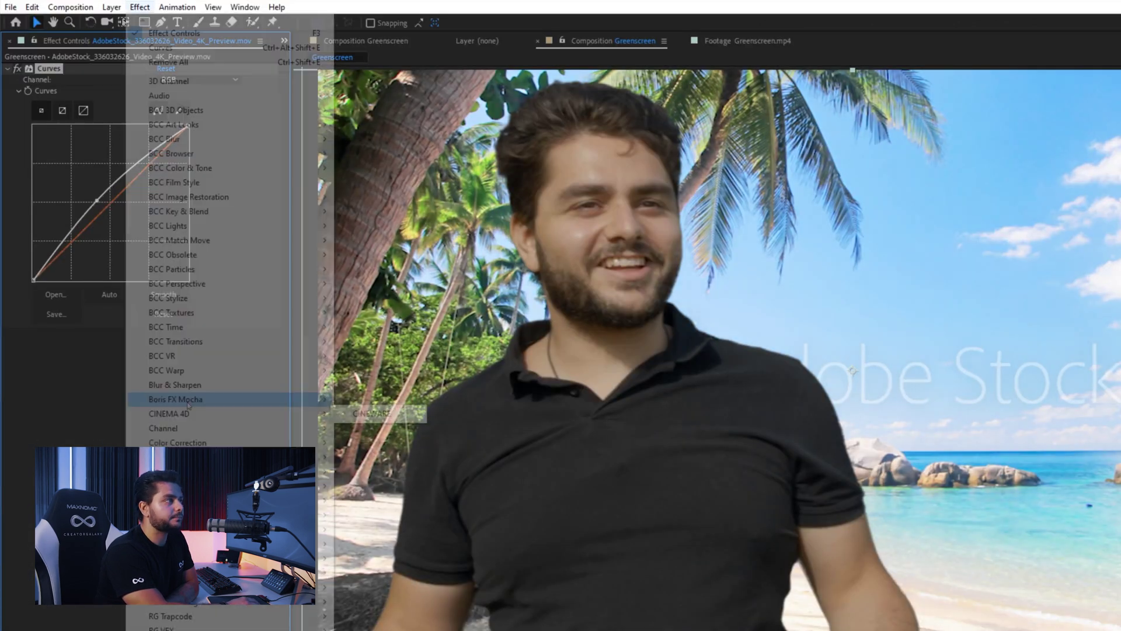
mouse_move(176, 384)
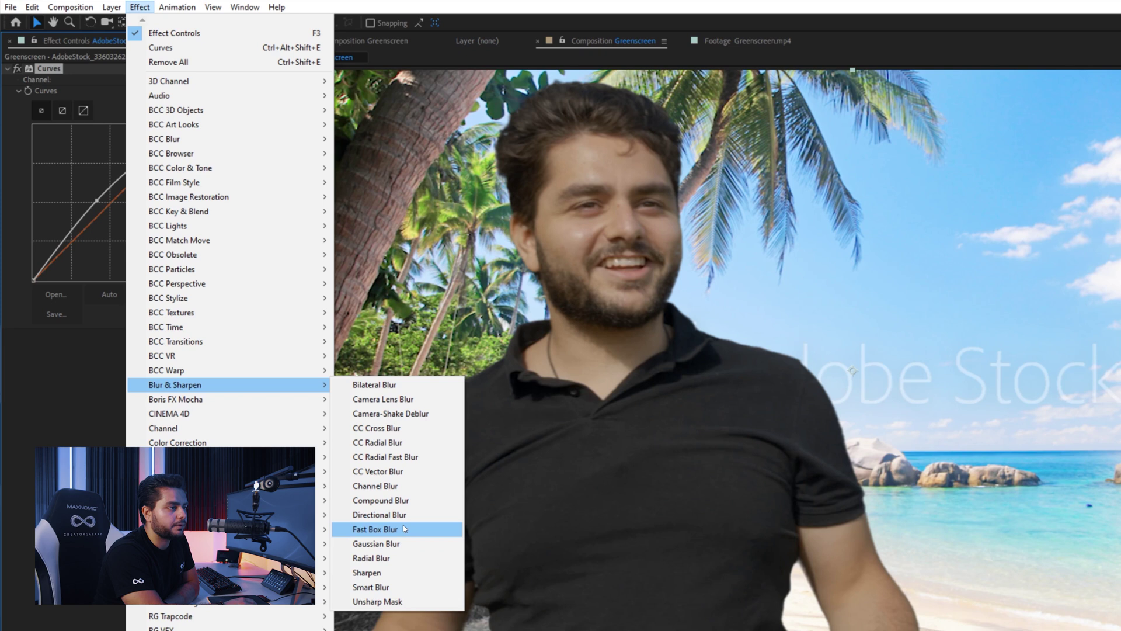
left_click(383, 399)
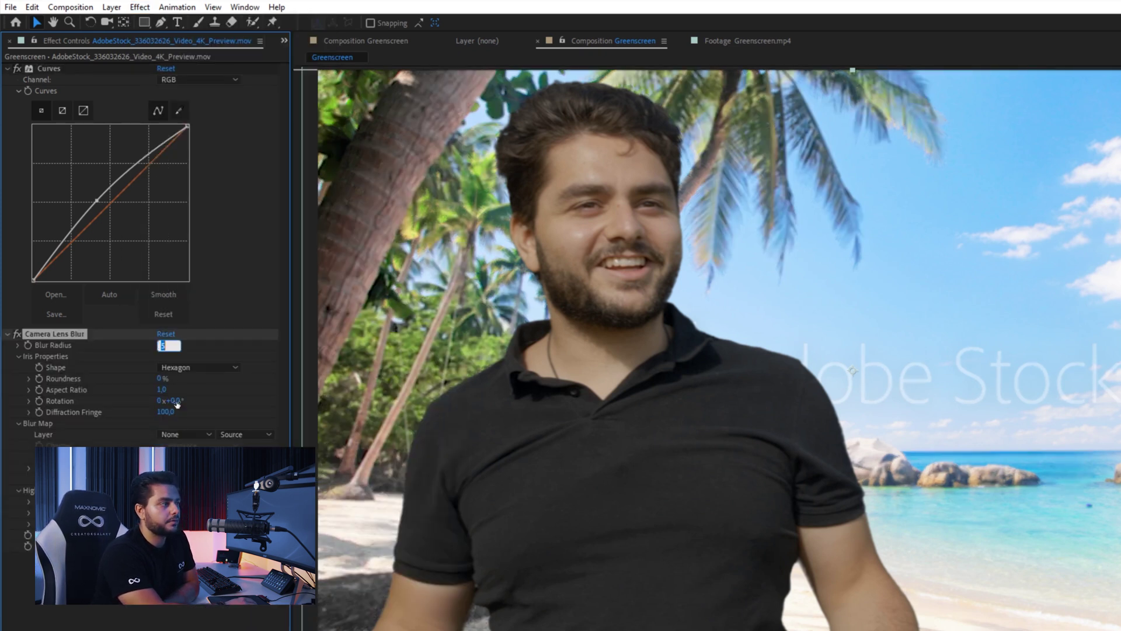
key("Return")
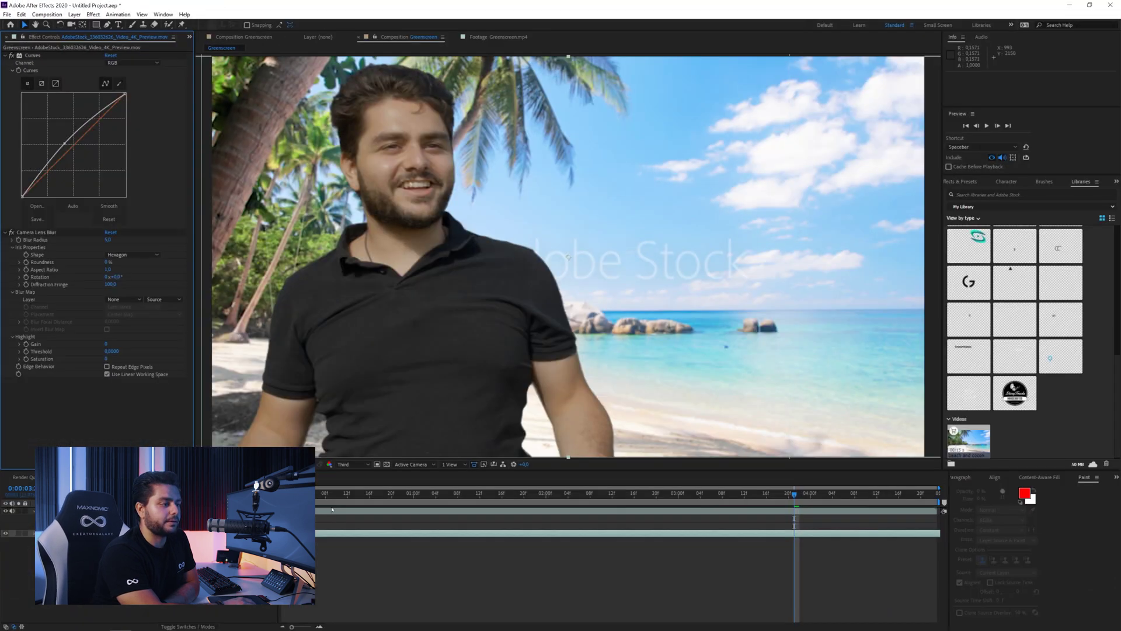
Add Curves to Greenscreen.mp4, lifting the curve slightly and pulling the shadows down
left_click(332, 511)
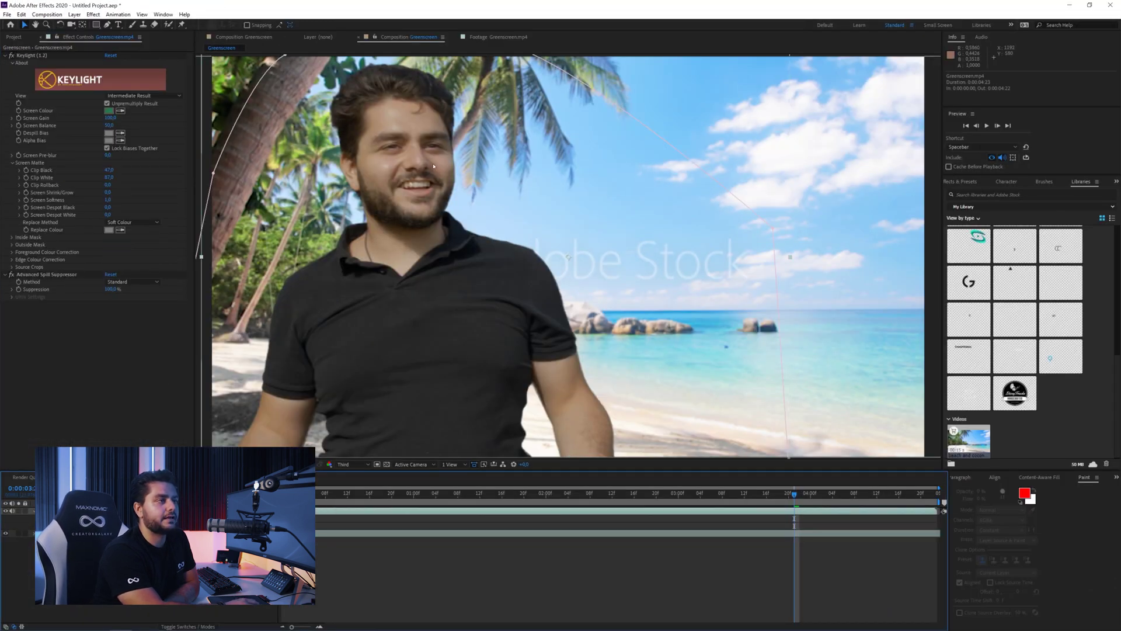
left_click(93, 14)
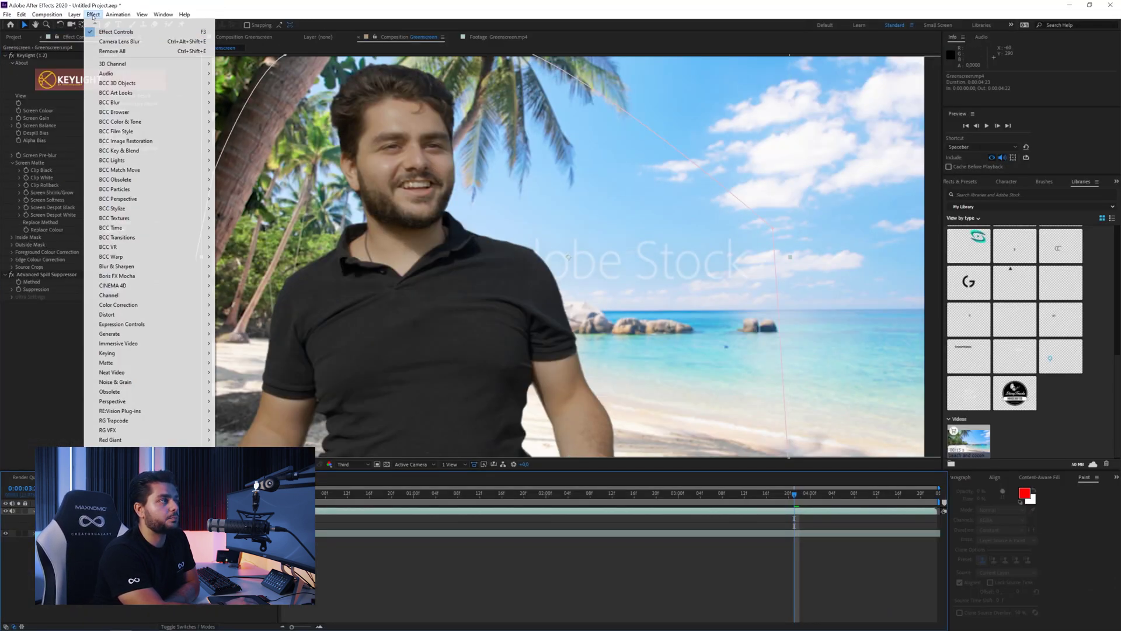
mouse_move(136, 308)
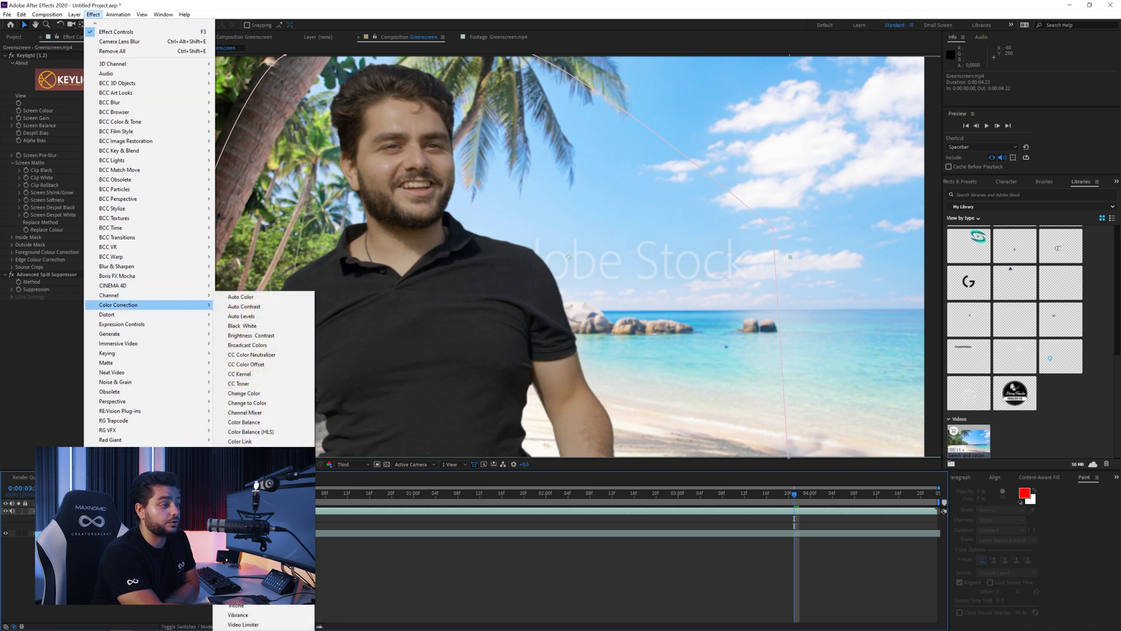
left_click(239, 471)
left_click_drag(89, 367, 88, 365)
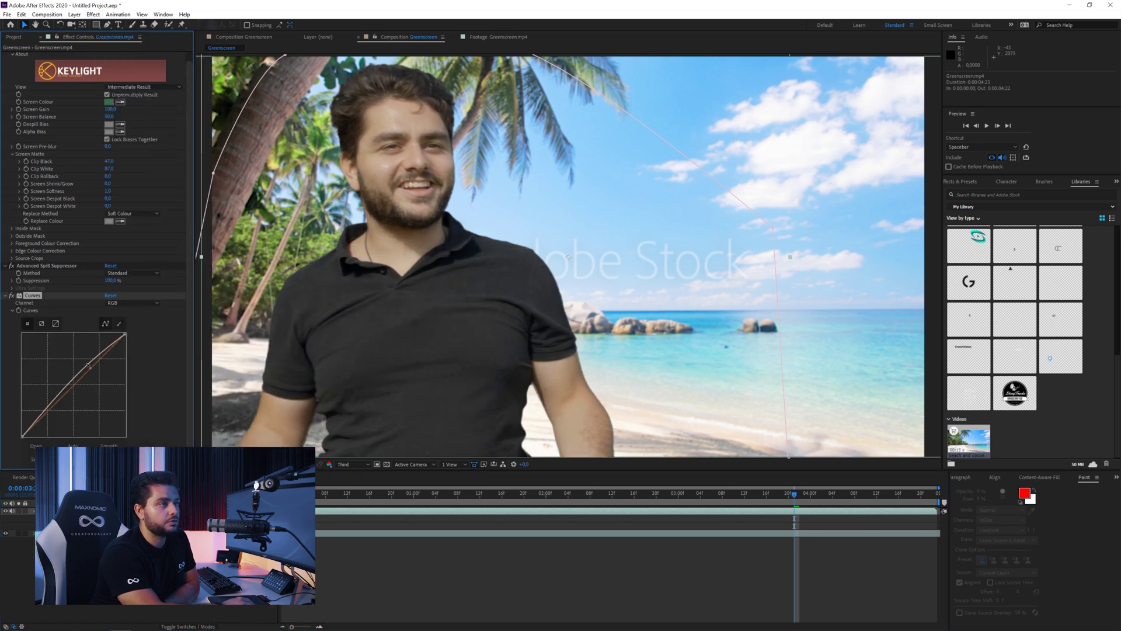
left_click_drag(50, 407, 52, 411)
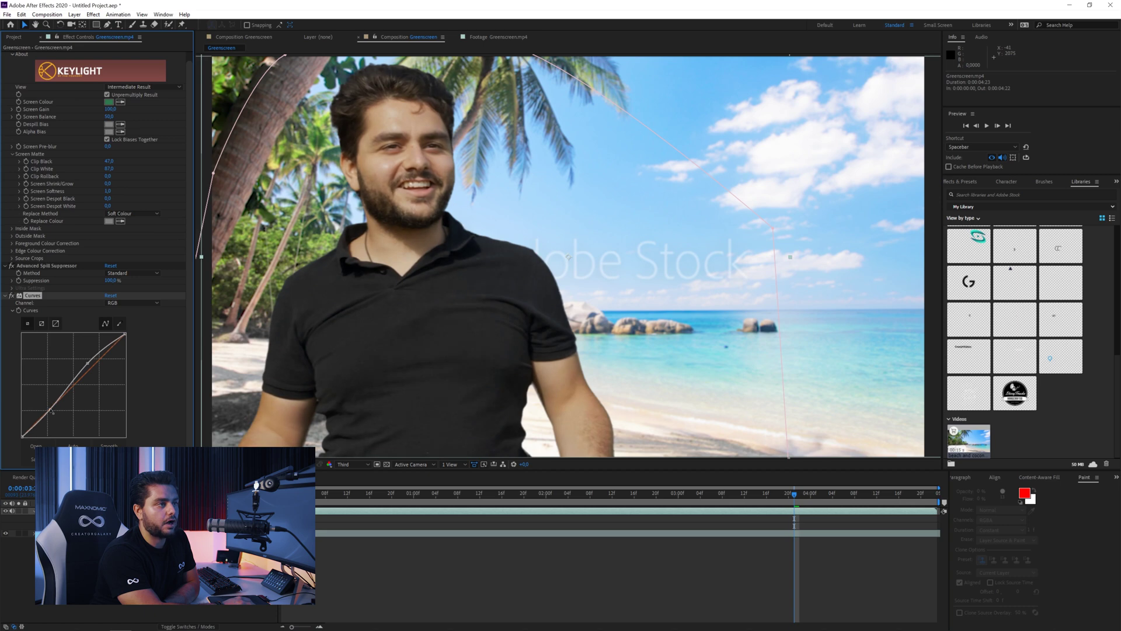